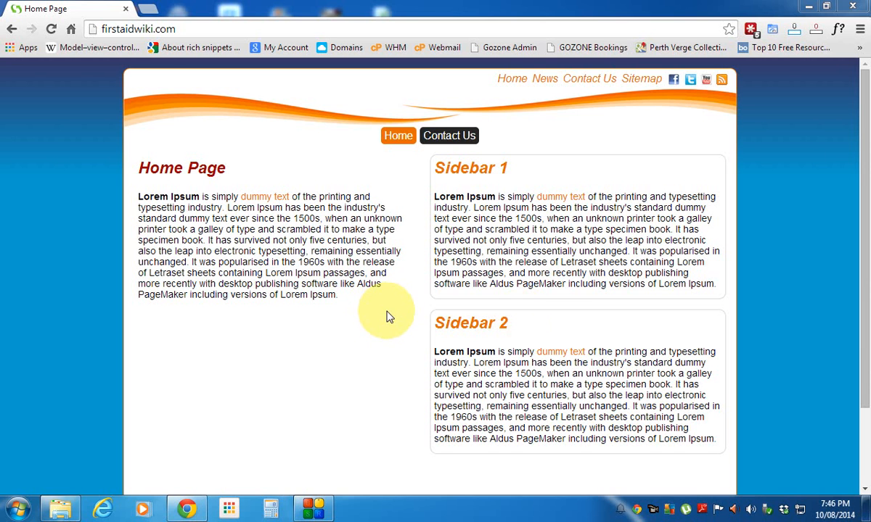
# Open youtube.com in a new browser tab
pyautogui.click(150, 9)
pyautogui.write('youtub')
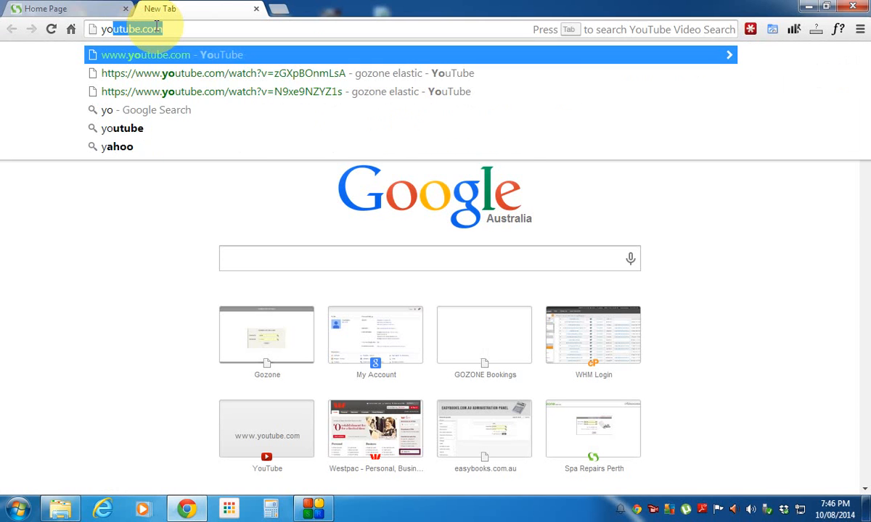
pyautogui.write('e.com')
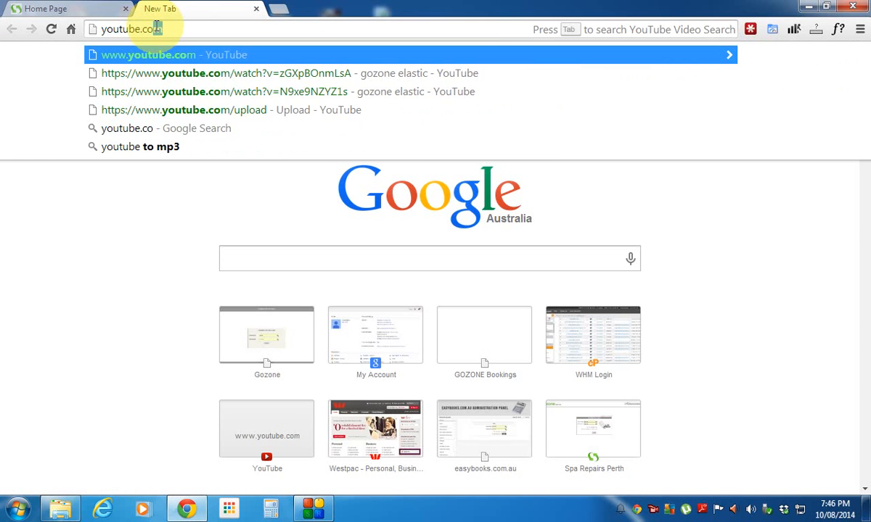
pyautogui.press('Return')
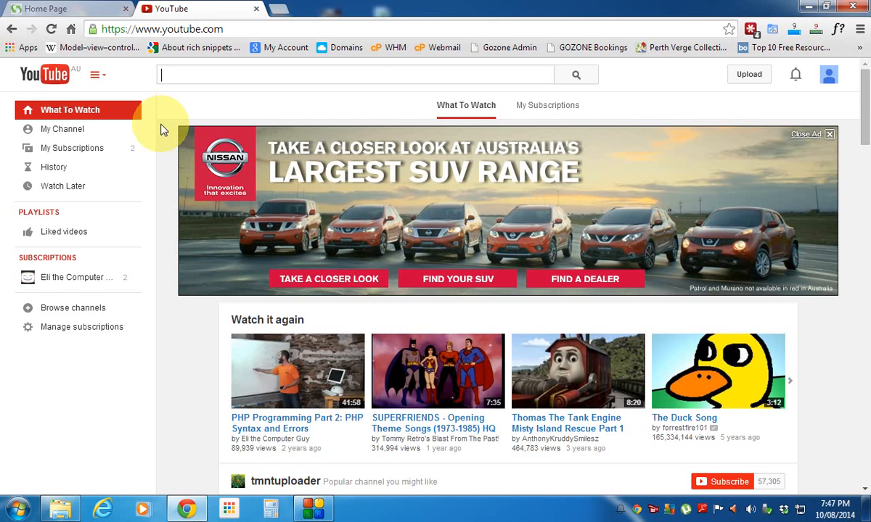
# Search YouTube for "how to clear your cache"
pyautogui.write('cle')
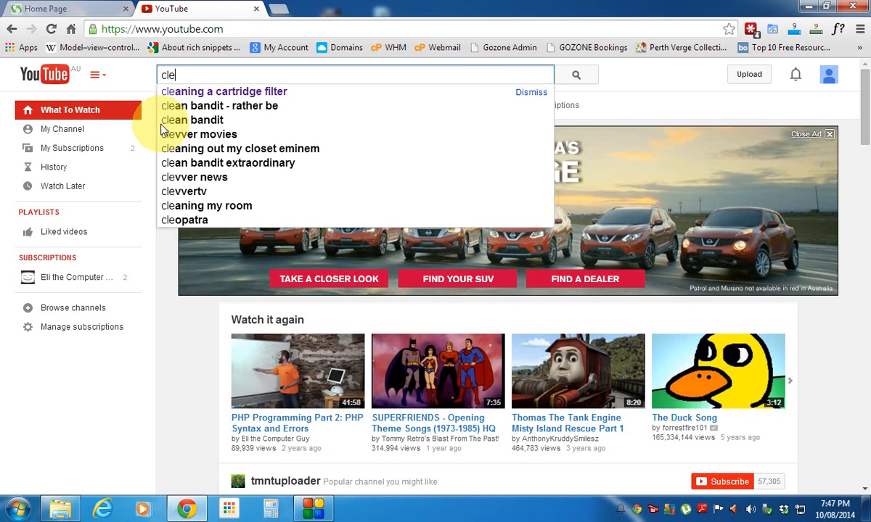
pyautogui.press('BackSpace')
pyautogui.press('BackSpace')
pyautogui.press('BackSpace')
pyautogui.write('how ')
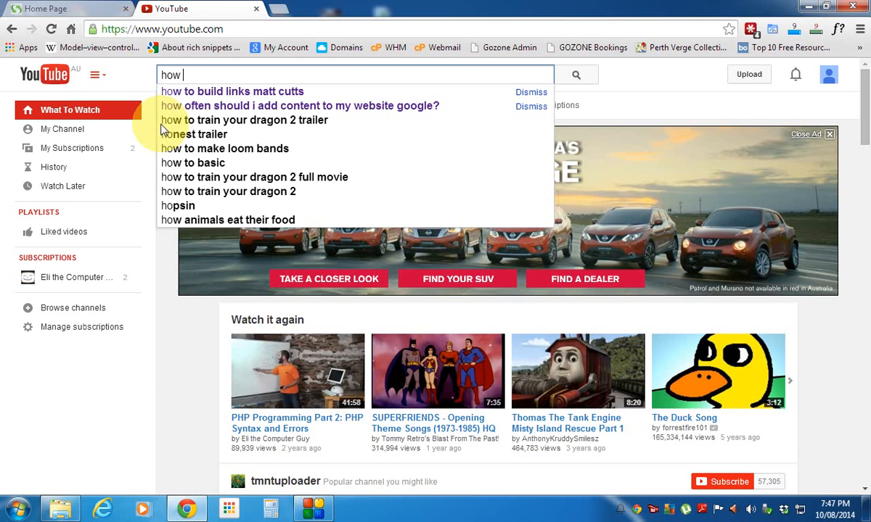
pyautogui.write('to cle')
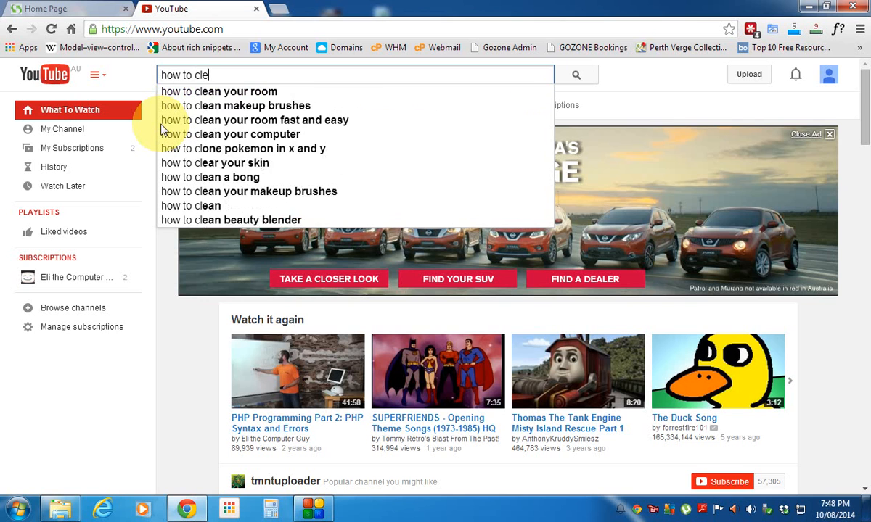
pyautogui.write('ar your c')
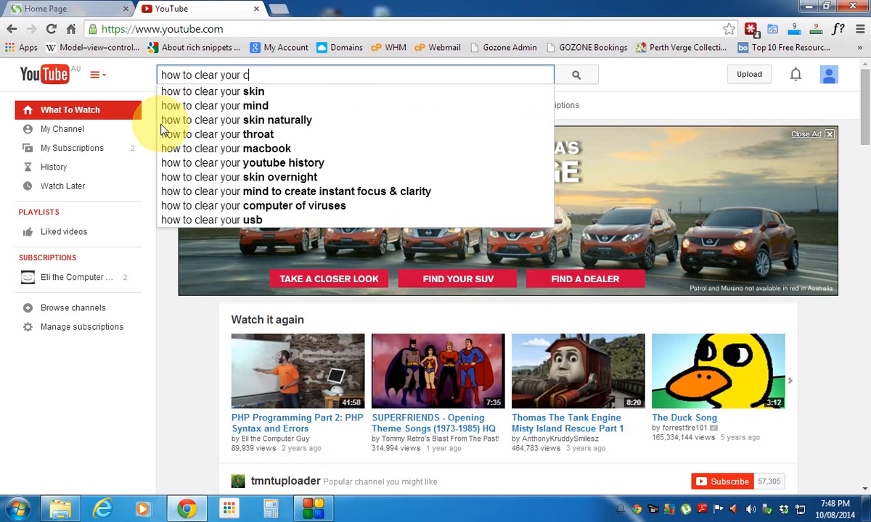
pyautogui.write('ache')
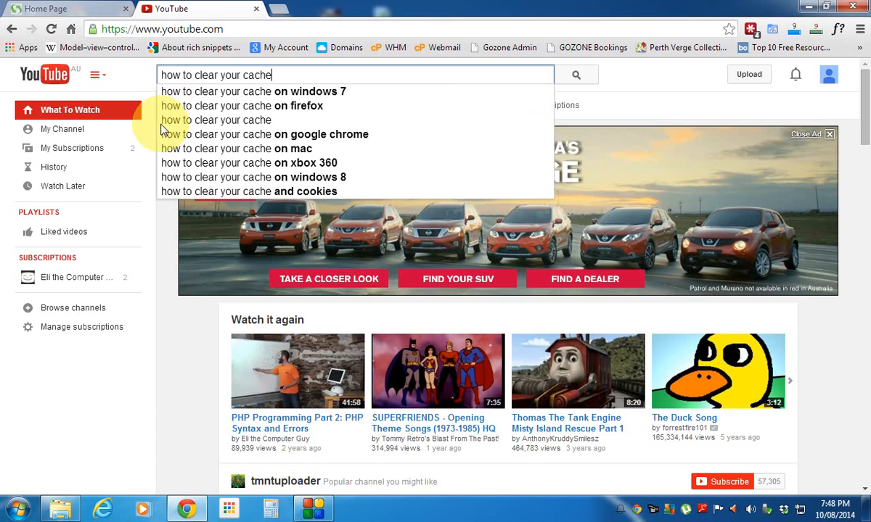
pyautogui.click(210, 122)
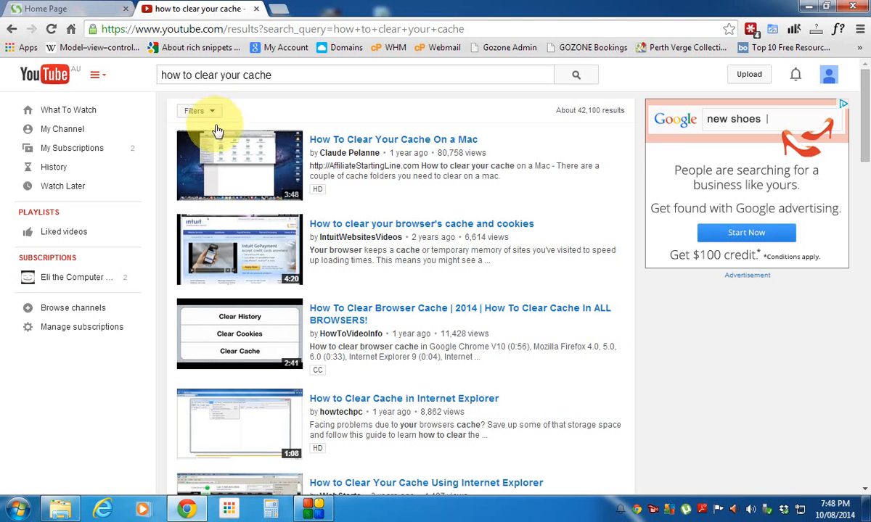
# Open the video "How to clear your browser's cache and cookies" and pause its playback
pyautogui.click(440, 229)
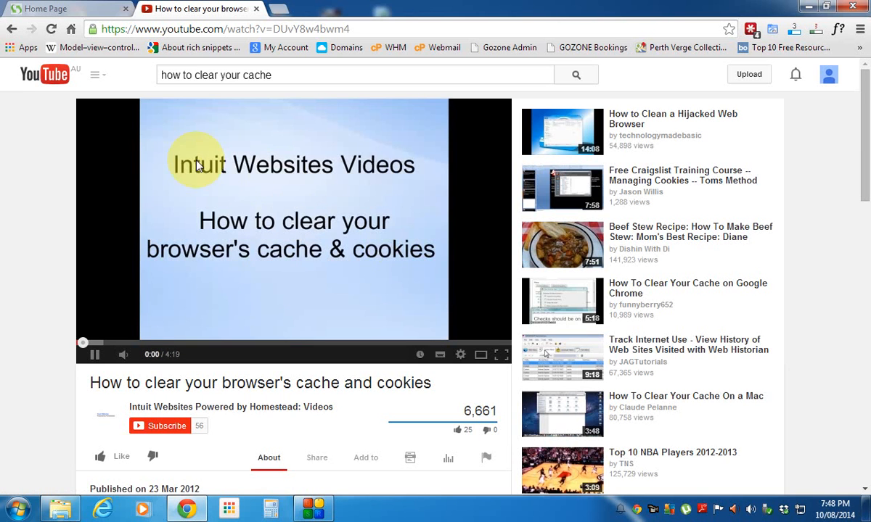
pyautogui.click(94, 356)
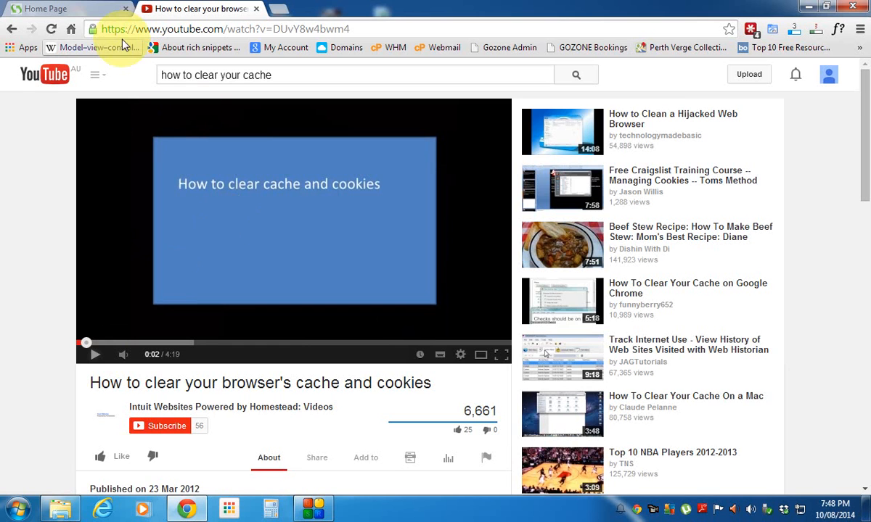
# Examine the video's page address, highlighting the part from "v=" to the end
pyautogui.moveTo(103, 29); pyautogui.dragTo(354, 28)
pyautogui.click(365, 28)
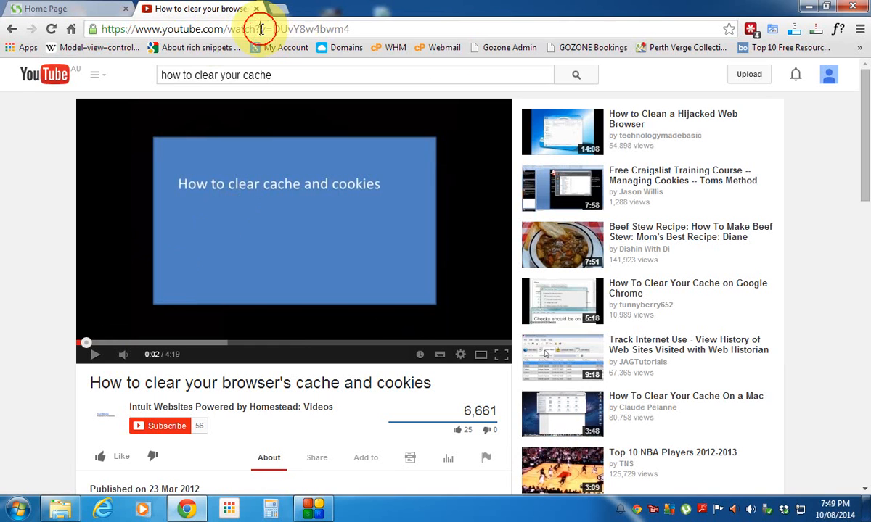
pyautogui.moveTo(259, 29); pyautogui.dragTo(353, 29)
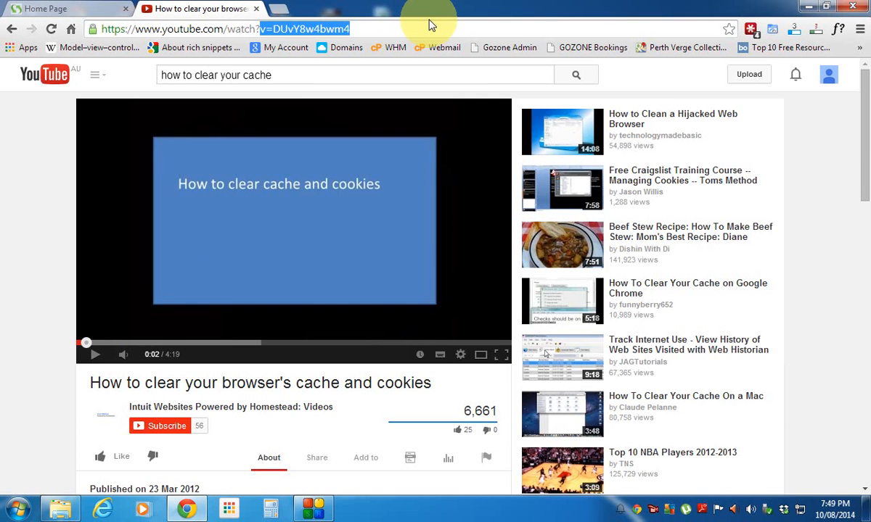
# Show the video's share link and highlight the video ID at its end
pyautogui.scroll(-2, 259, 249)
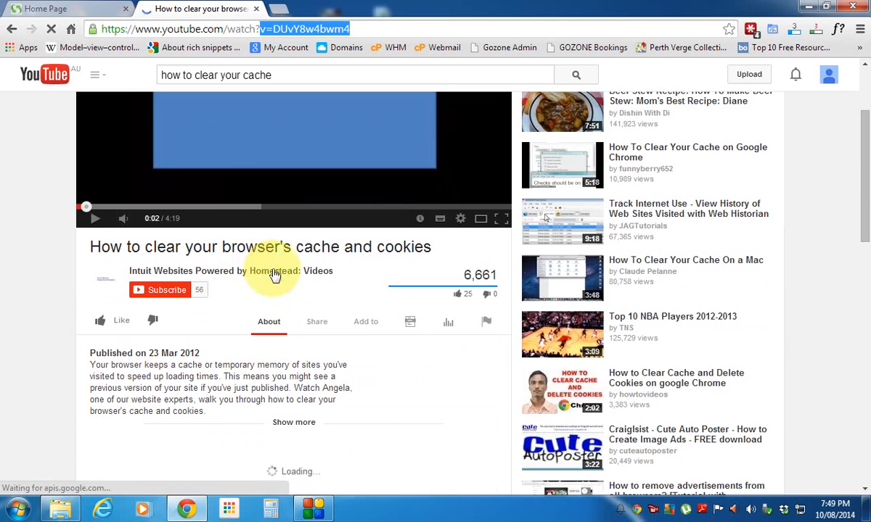
pyautogui.click(321, 323)
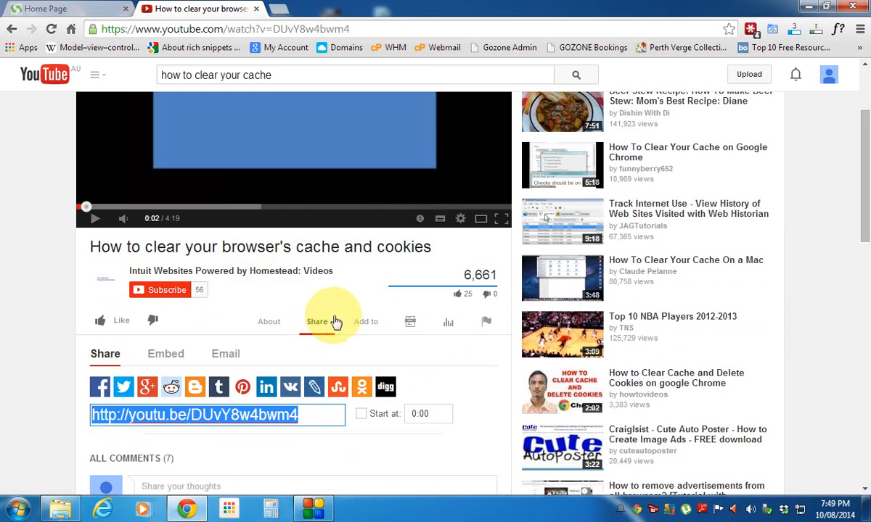
pyautogui.scroll(2, 302, 349)
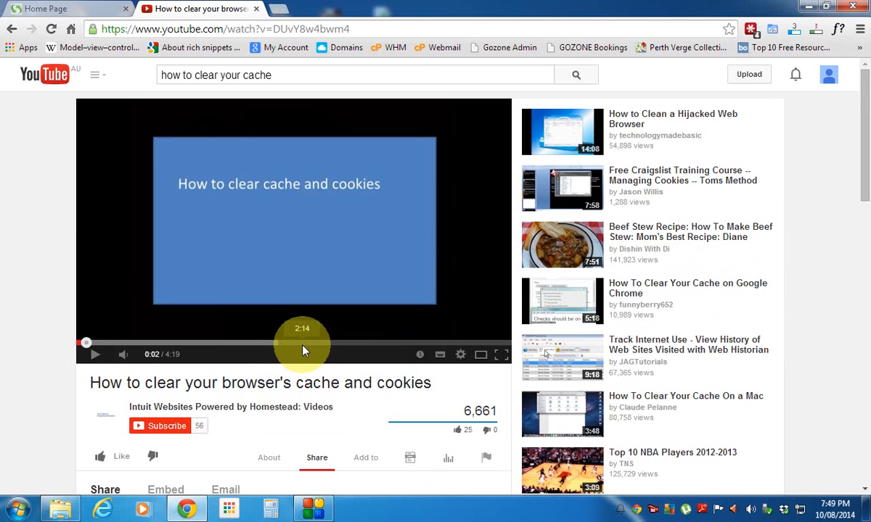
pyautogui.scroll(-3, 305, 352)
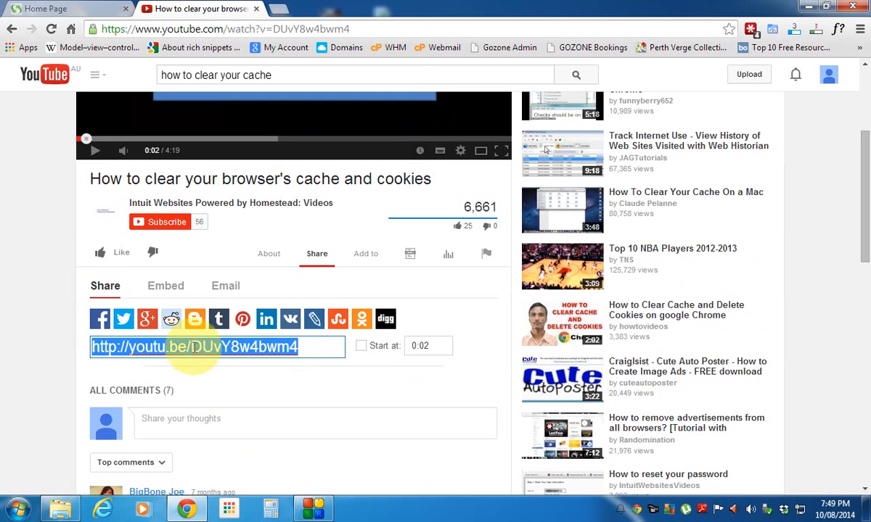
pyautogui.click(195, 347)
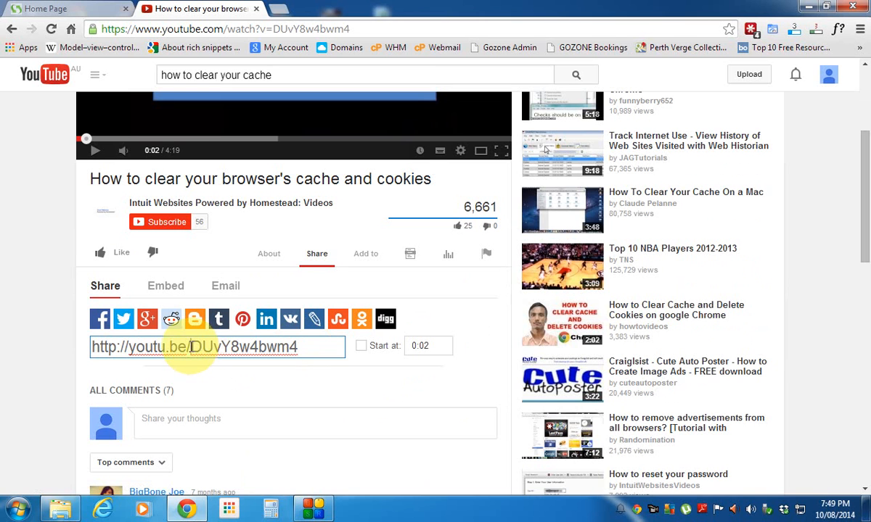
pyautogui.moveTo(193, 347); pyautogui.dragTo(310, 346)
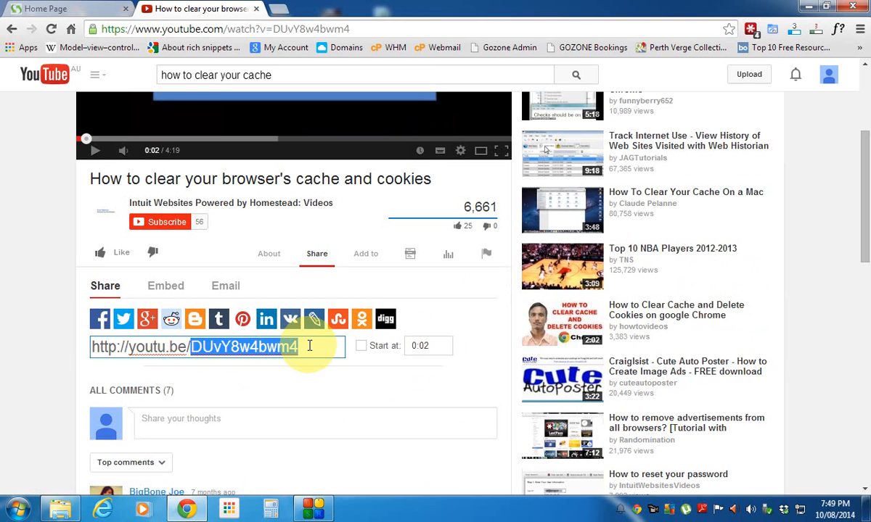
pyautogui.hotkey('ctrl', 'a')
# Compare the ID in the page address with the share link and copy the ID DUvY8w4bwm4 from the address
pyautogui.scroll(3, 311, 346)
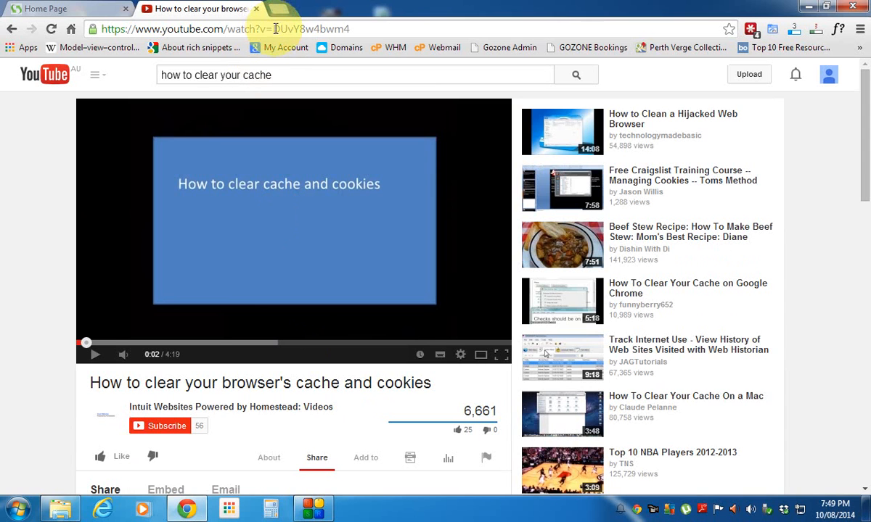
pyautogui.moveTo(276, 29); pyautogui.dragTo(352, 29)
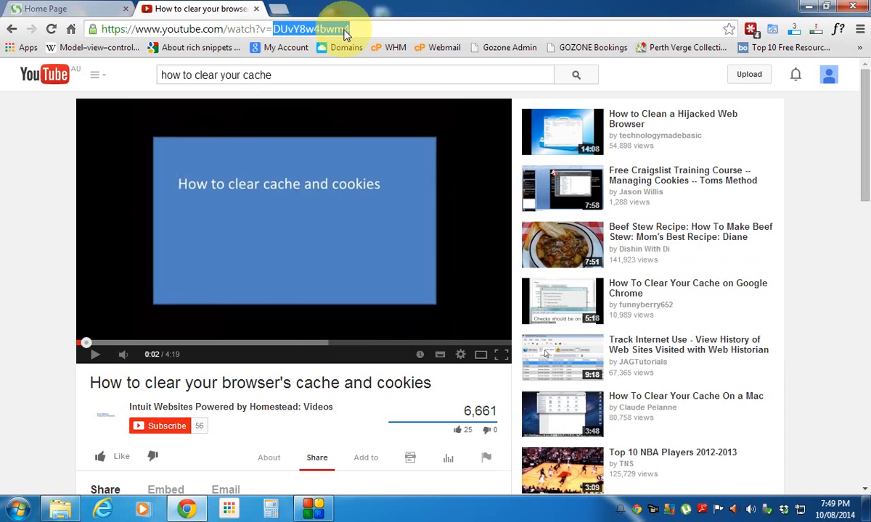
pyautogui.scroll(-3, 340, 252)
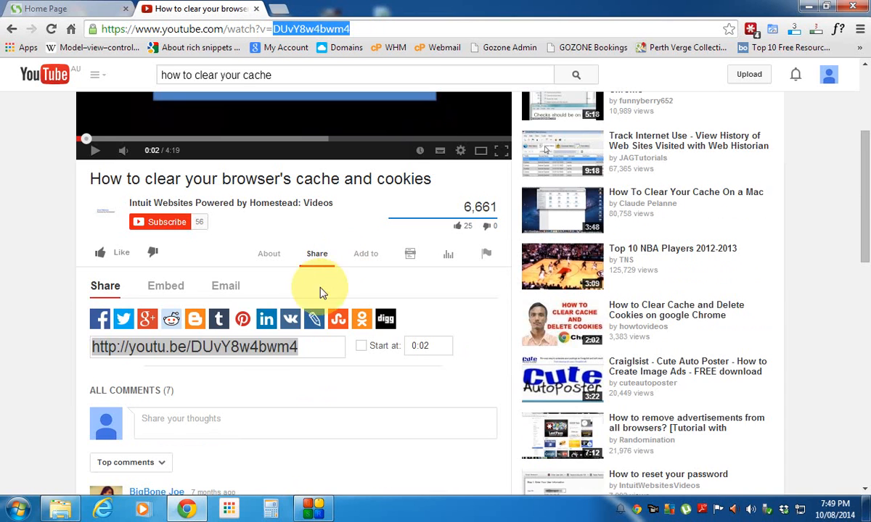
pyautogui.moveTo(305, 350); pyautogui.dragTo(190, 348)
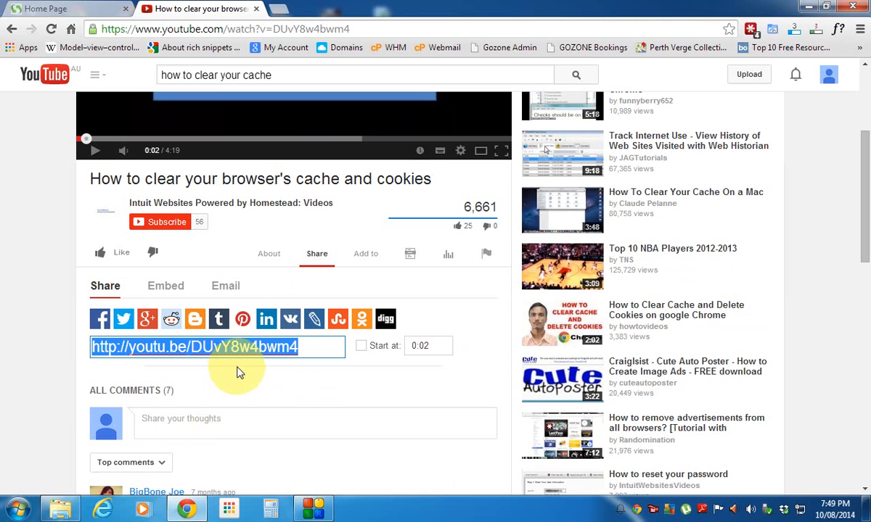
pyautogui.scroll(2, 275, 354)
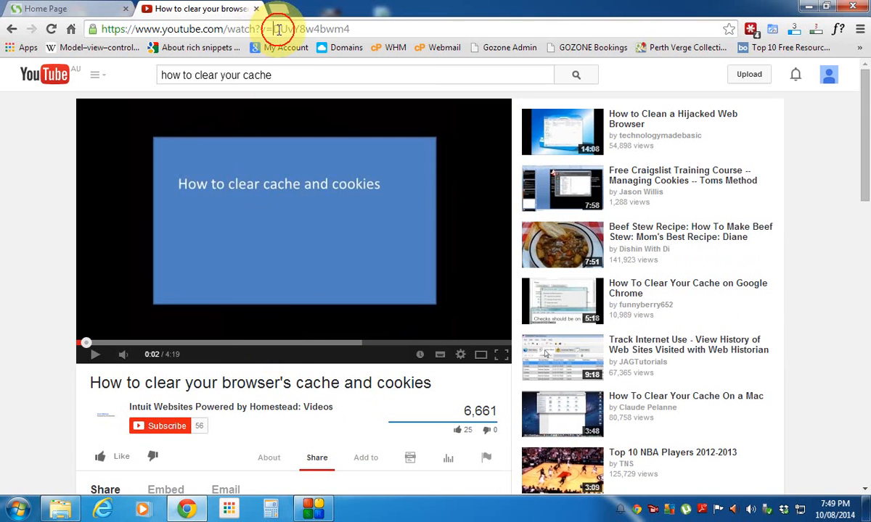
pyautogui.moveTo(278, 29); pyautogui.dragTo(363, 45)
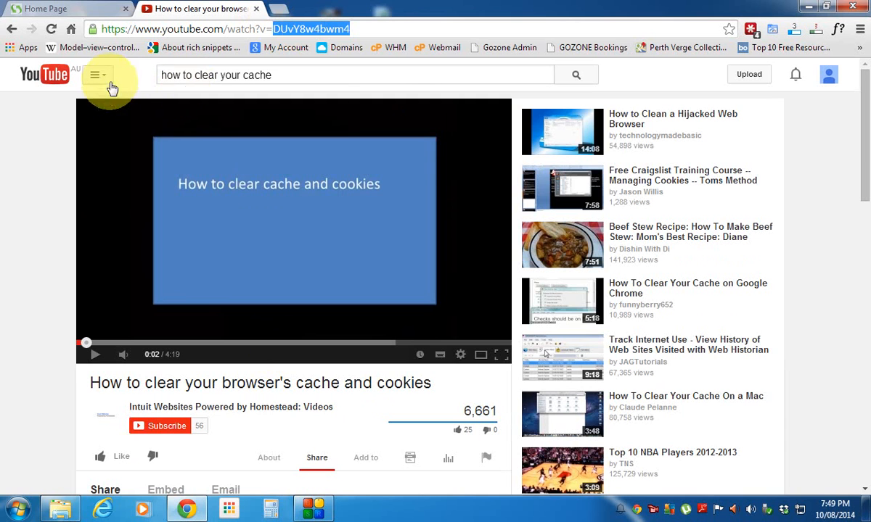
# Log in to the firstaidwiki.com administrator area with the prefilled credentials and dismiss the Elastic Help Guide
pyautogui.click(60, 10)
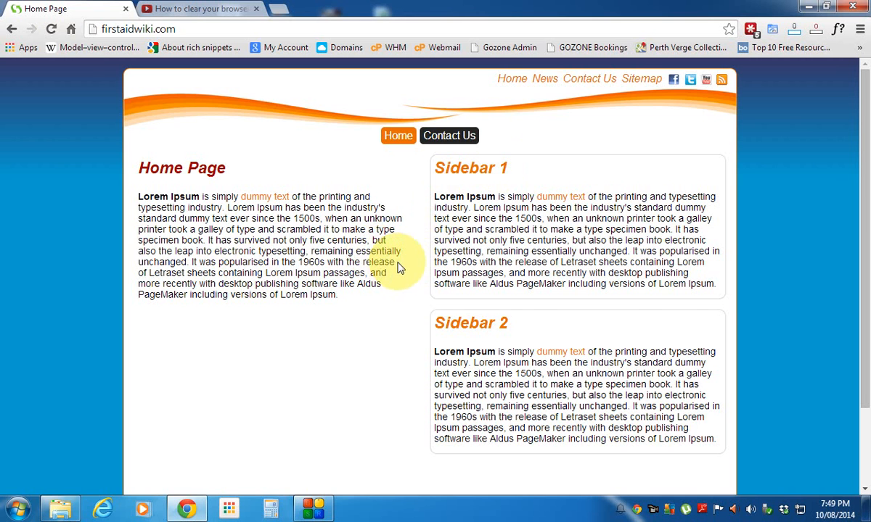
pyautogui.scroll(-3, 396, 263)
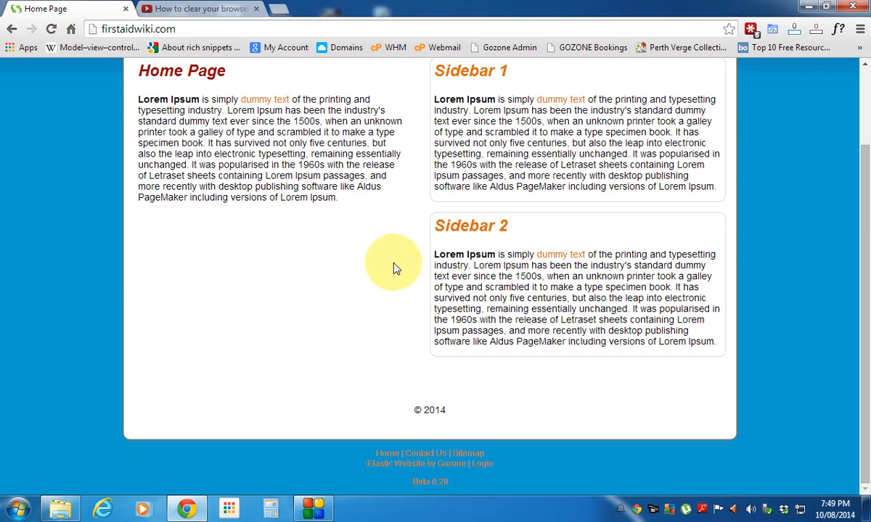
pyautogui.click(489, 470)
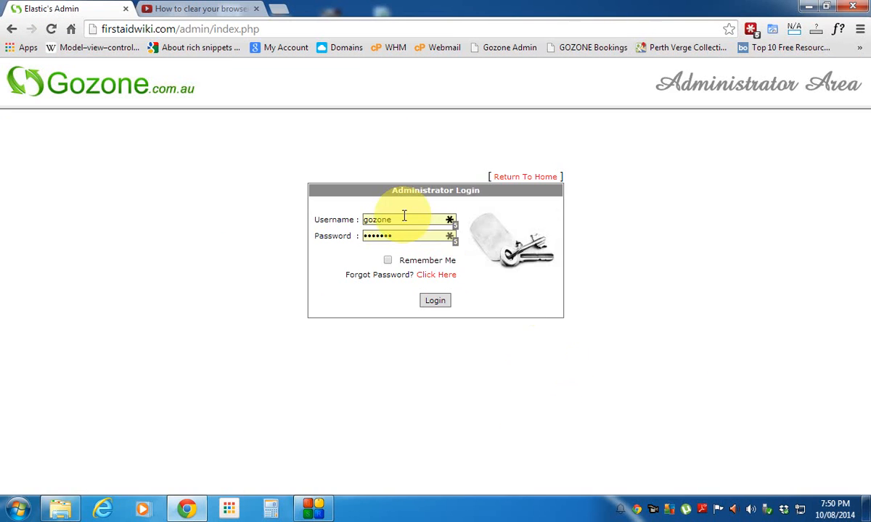
pyautogui.click(436, 303)
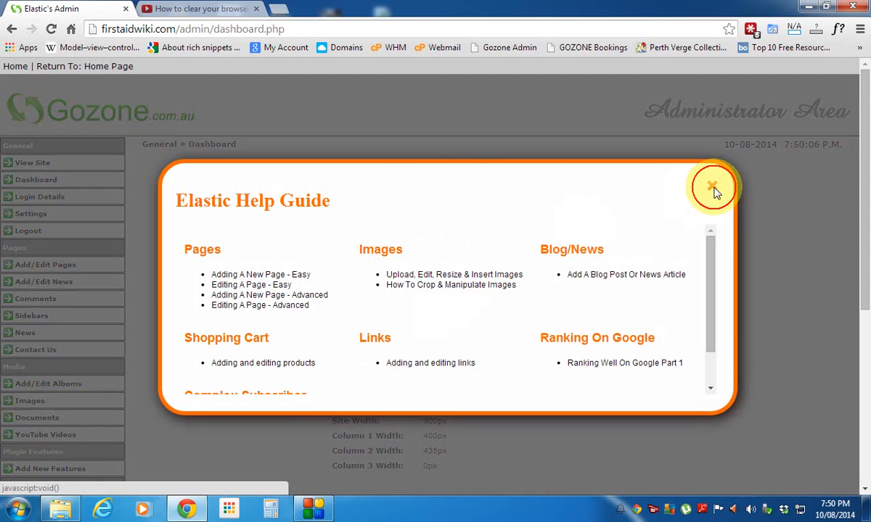
pyautogui.click(713, 188)
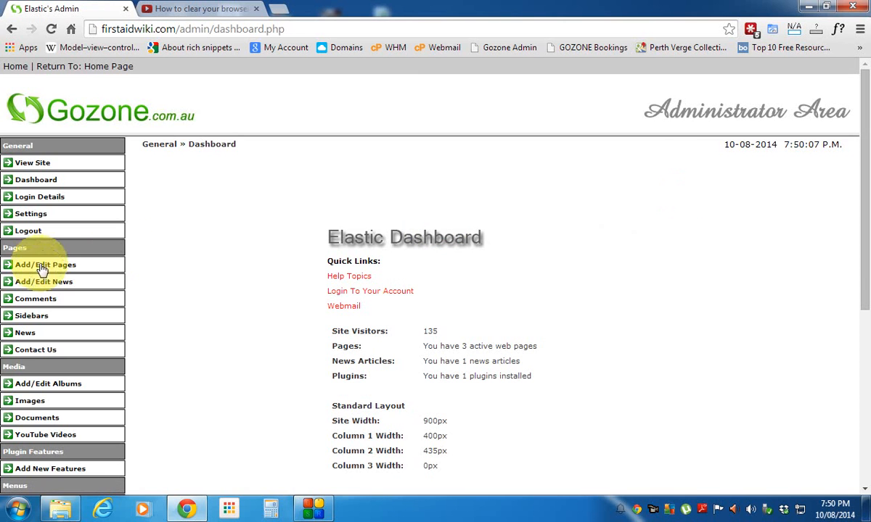
# Start a new YouTube video entry in the site's media section and enter DUvY8w4bwm4 as its YouTube Video ID
pyautogui.scroll(-1, 49, 357)
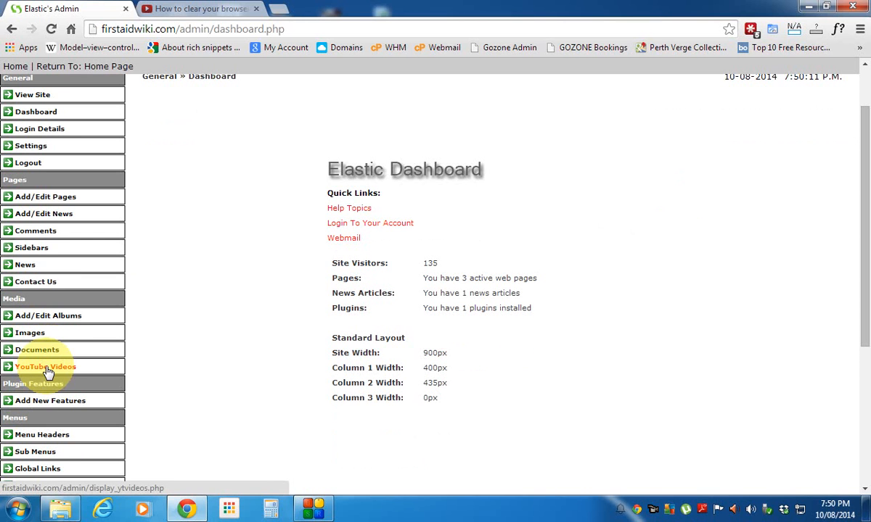
pyautogui.click(47, 370)
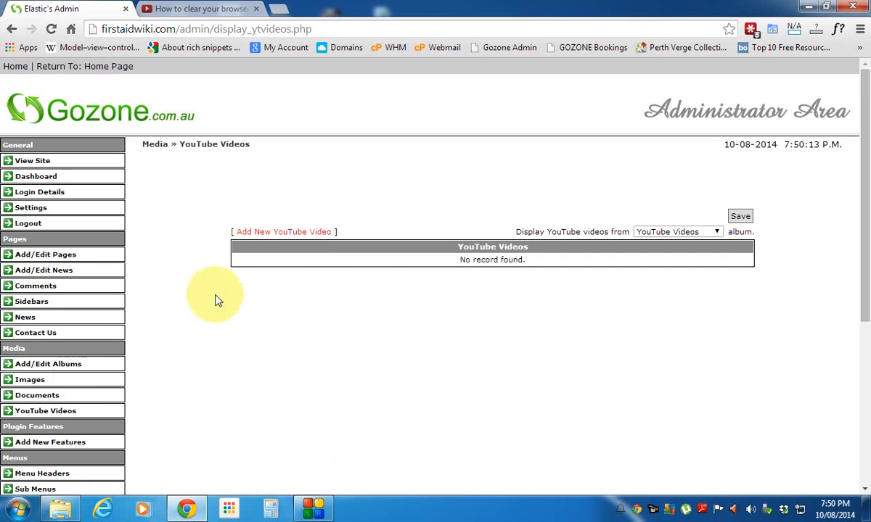
pyautogui.click(287, 232)
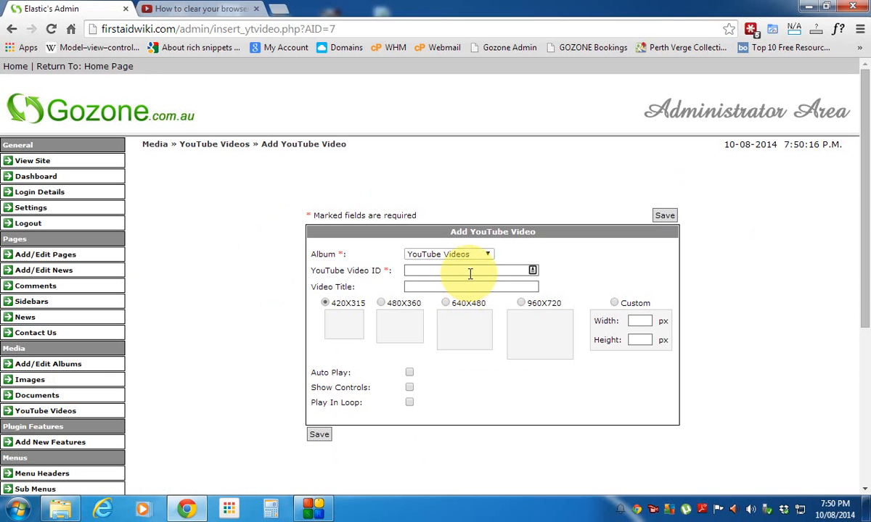
pyautogui.moveTo(314, 271); pyautogui.dragTo(383, 271)
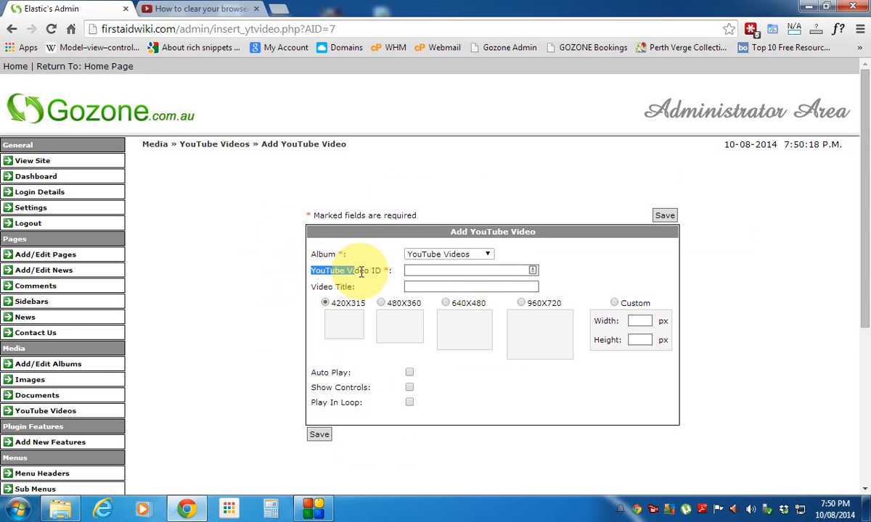
pyautogui.click(428, 271)
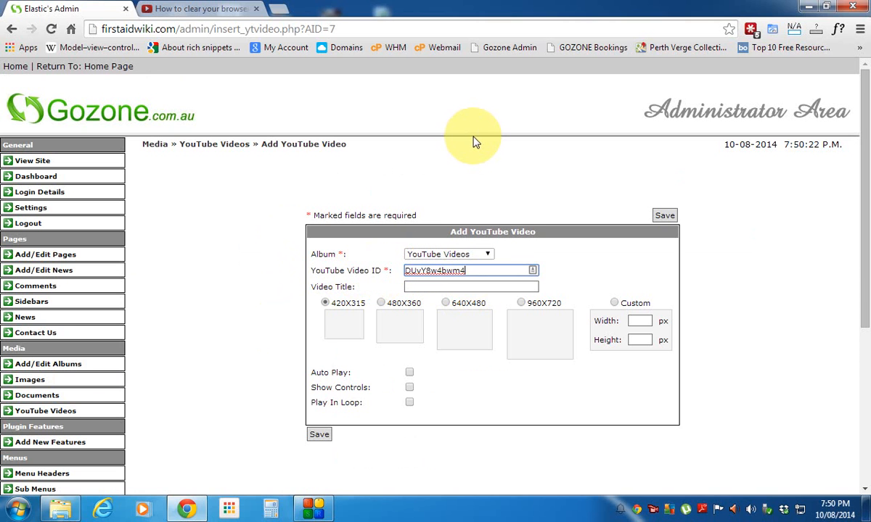
# Compare the full YouTube page address with the video ID at its end
pyautogui.click(185, 8)
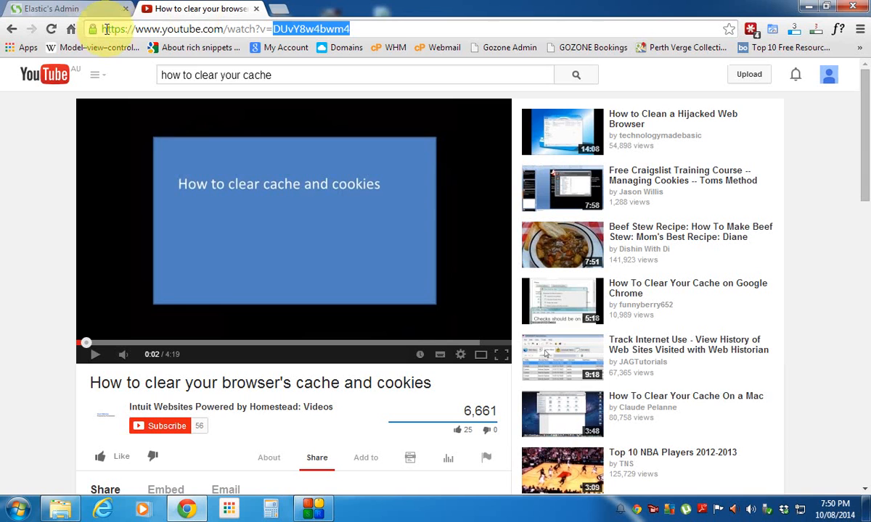
pyautogui.moveTo(101, 28); pyautogui.dragTo(370, 27)
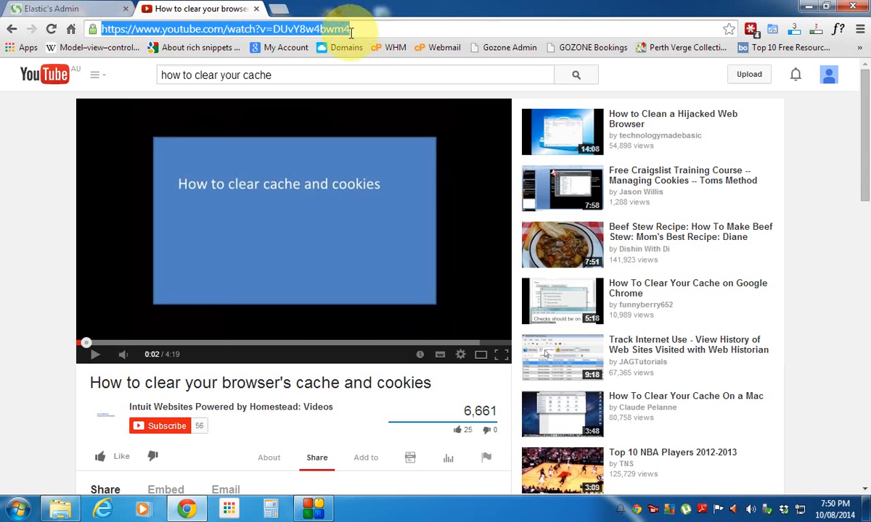
pyautogui.moveTo(273, 29); pyautogui.dragTo(351, 29)
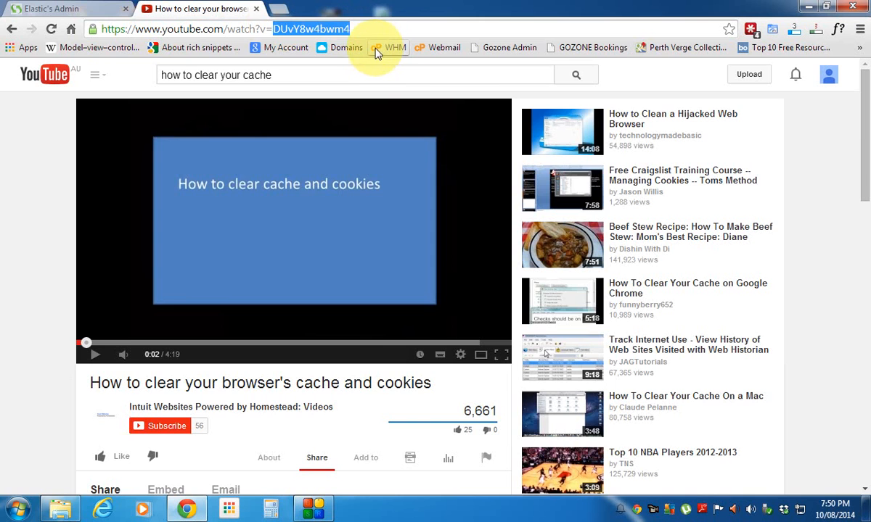
pyautogui.click(54, 11)
# Enter How To Clear Your Cache as the video's title, below its video ID
pyautogui.click(484, 270)
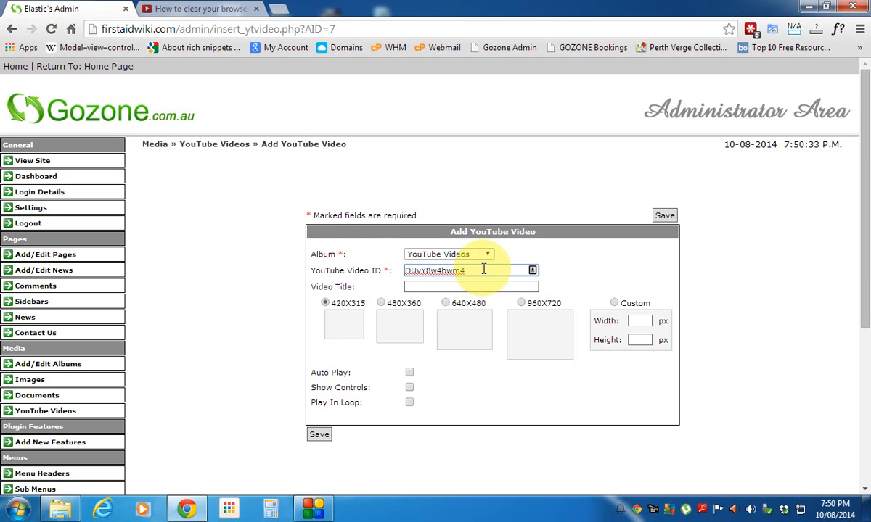
pyautogui.click(439, 286)
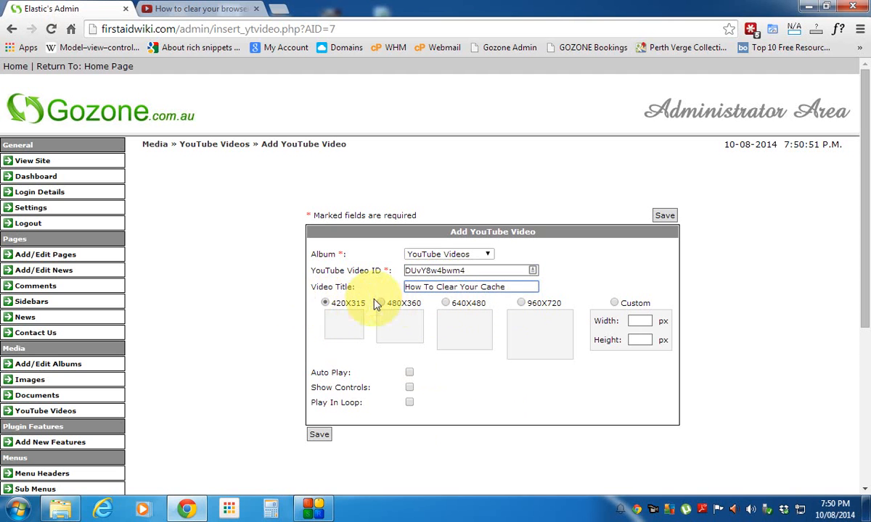
# Try the Custom size and switch the Auto Play, Show Controls and Play In Loop options on and off again
pyautogui.click(613, 305)
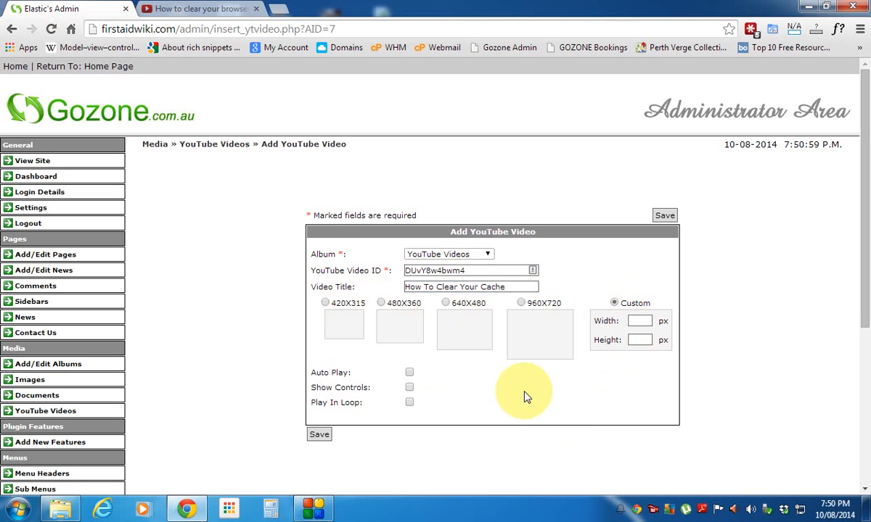
pyautogui.click(409, 373)
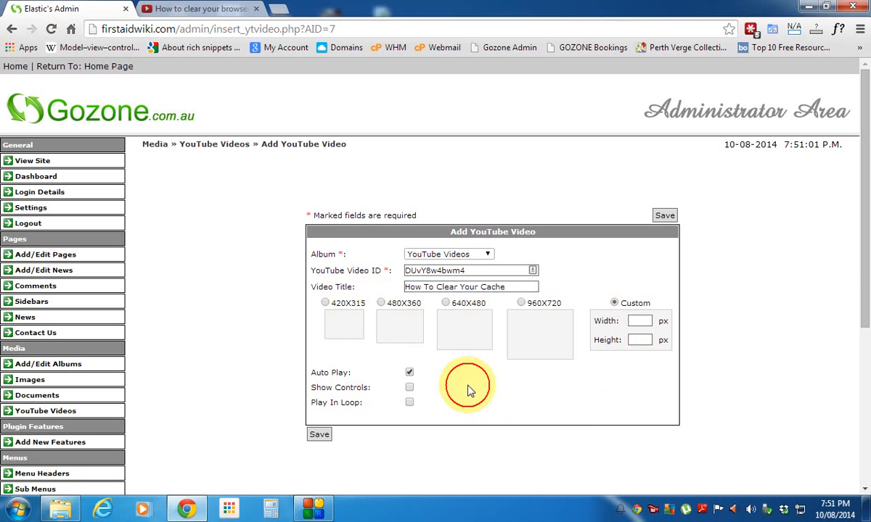
pyautogui.click(409, 372)
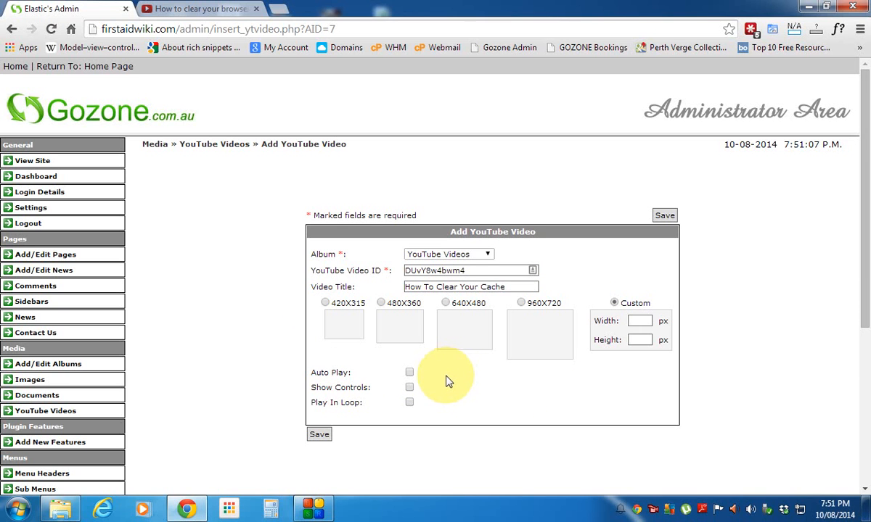
pyautogui.click(409, 388)
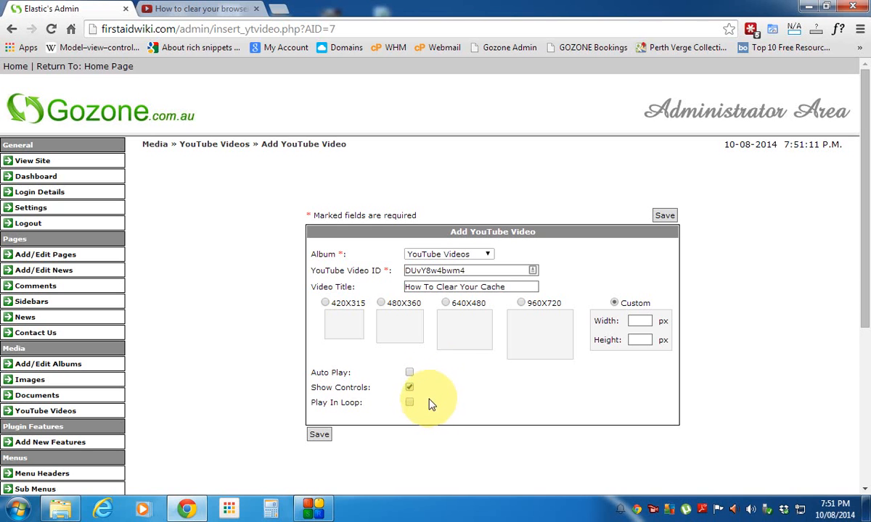
pyautogui.click(209, 16)
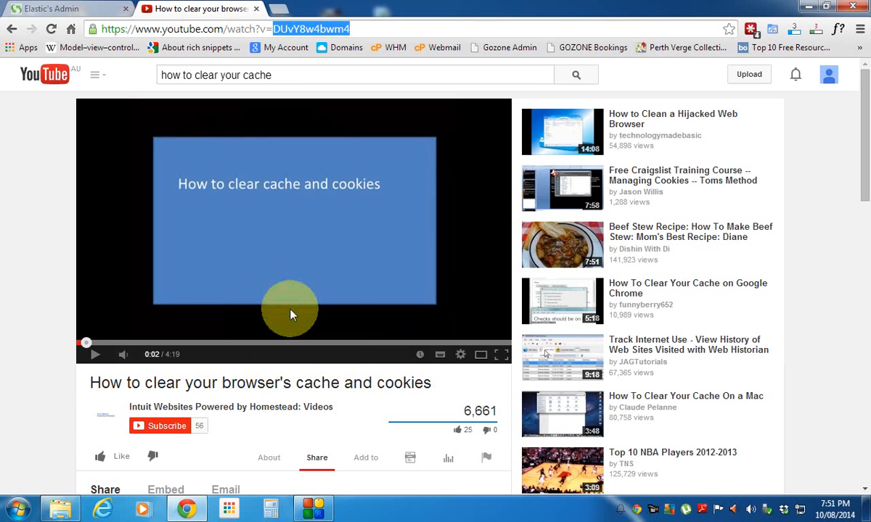
pyautogui.click(80, 9)
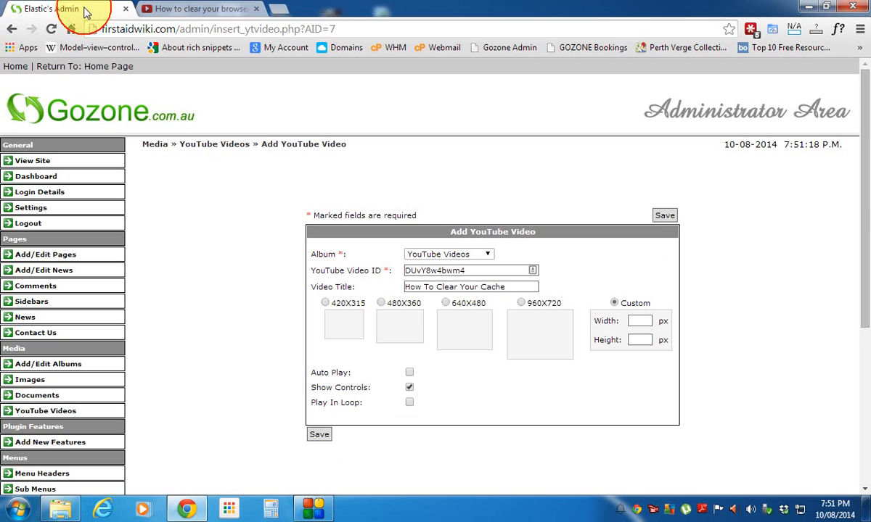
pyautogui.click(409, 388)
pyautogui.click(410, 404)
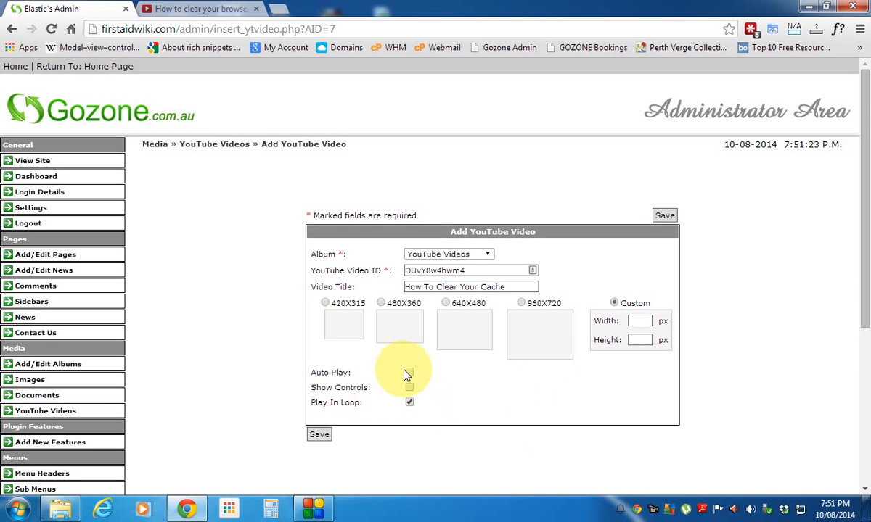
pyautogui.click(409, 403)
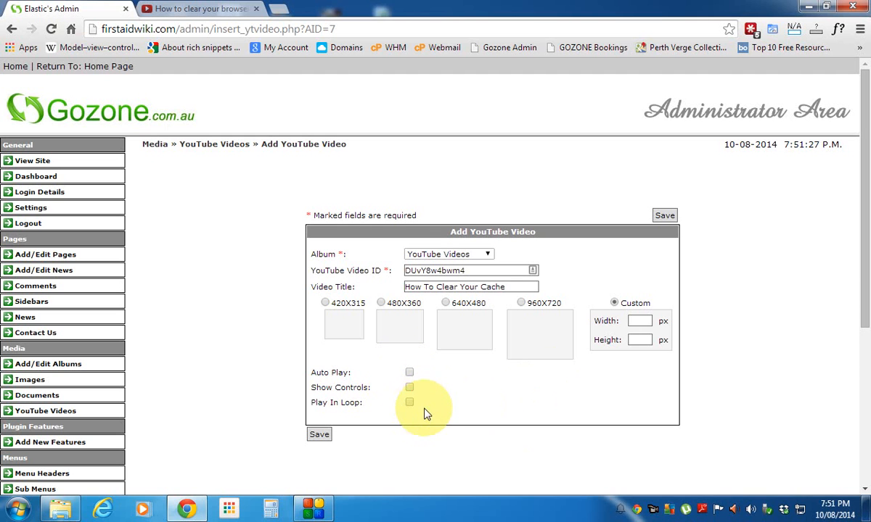
# Set the video size to 420X315 and save the new video entry
pyautogui.click(326, 304)
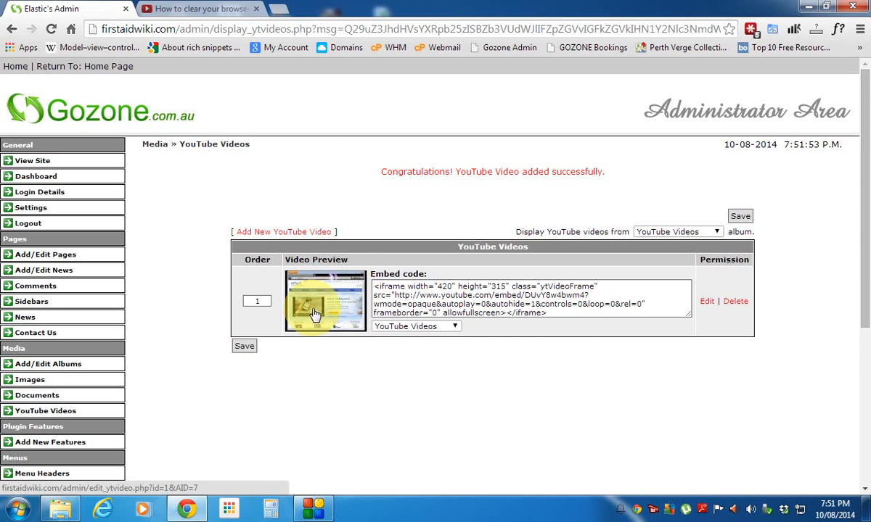
# Reopen the saved video entry, check its video ID against the YouTube page address, and save the entry
pyautogui.click(707, 302)
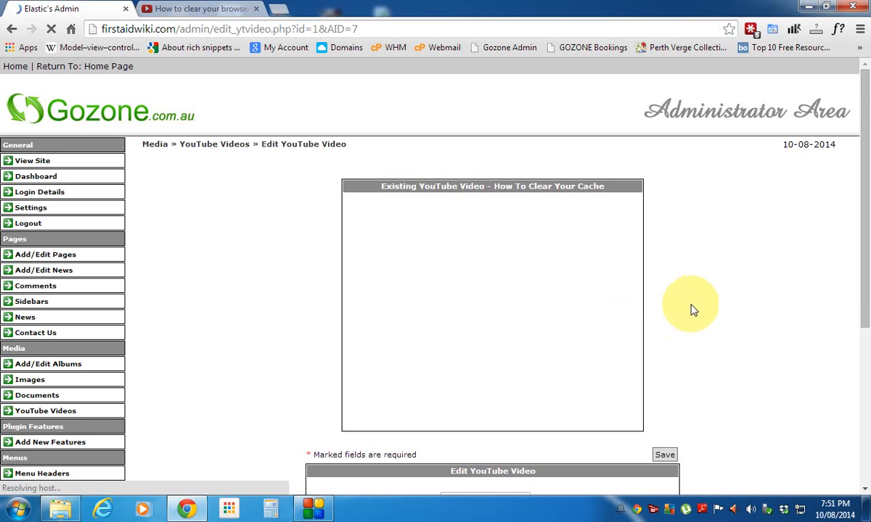
pyautogui.scroll(-4, 723, 301)
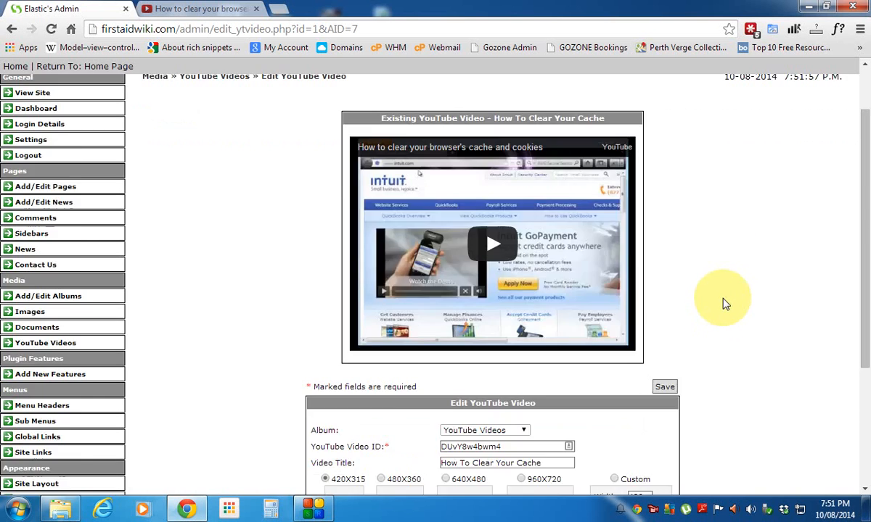
pyautogui.moveTo(499, 251); pyautogui.dragTo(431, 252)
pyautogui.click(190, 8)
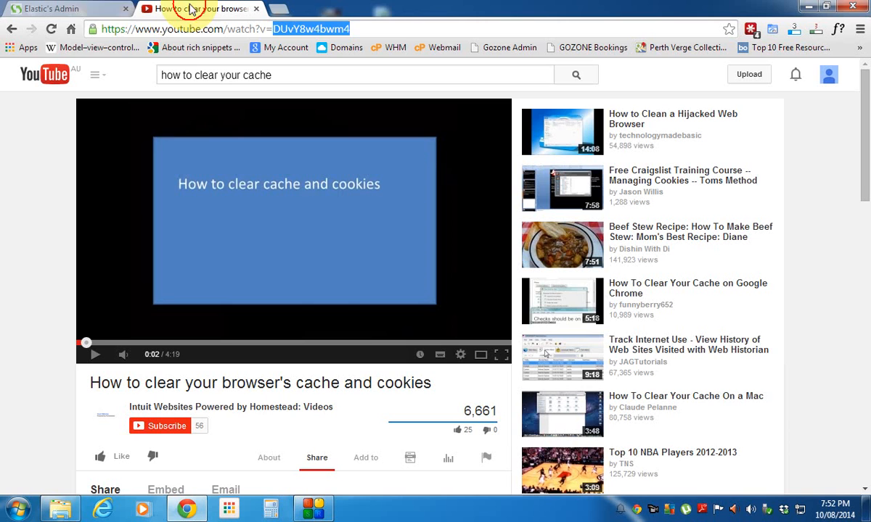
pyautogui.click(109, 29)
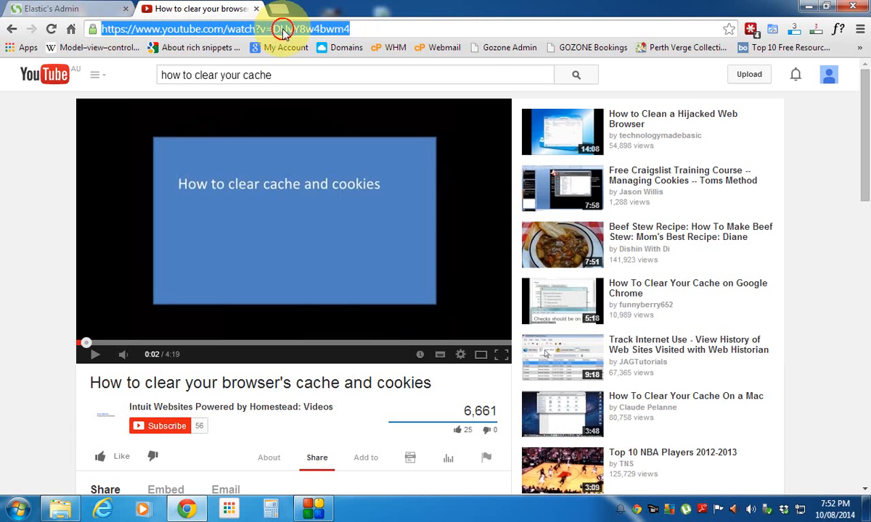
pyautogui.moveTo(274, 29); pyautogui.dragTo(355, 29)
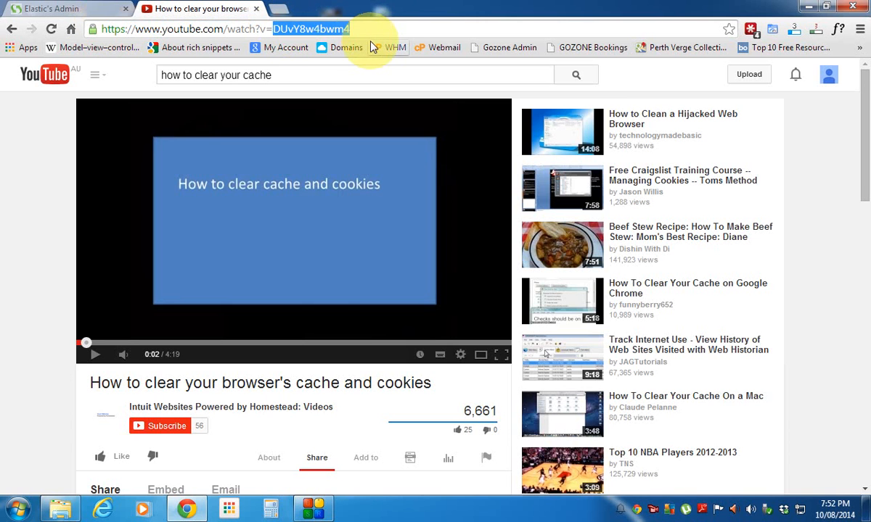
pyautogui.click(57, 9)
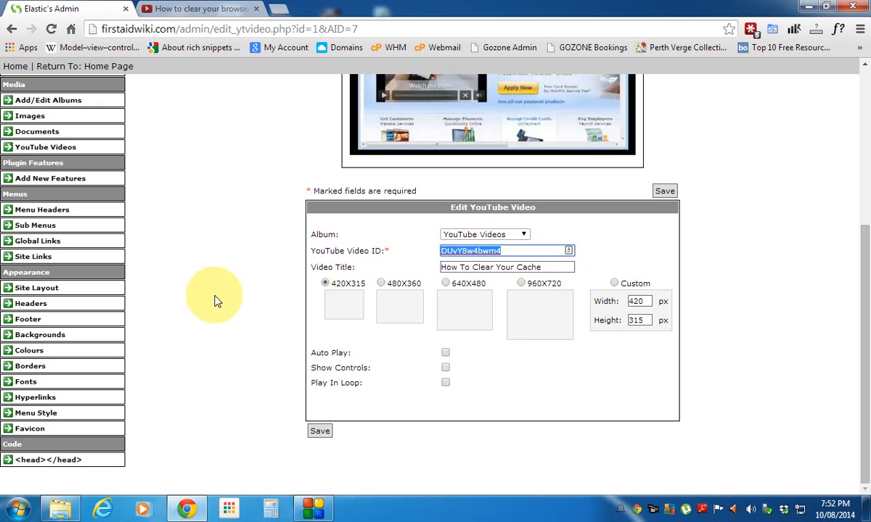
pyautogui.click(320, 431)
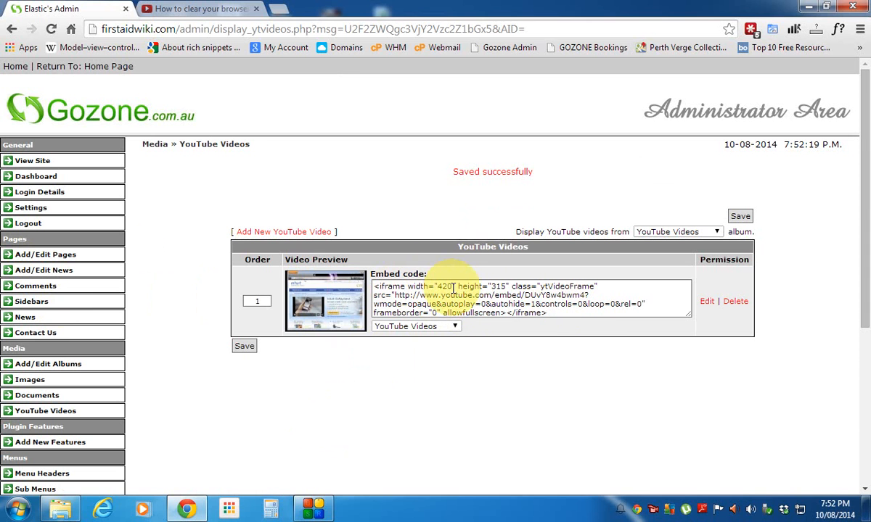
# Examine the width and height values in the video's embed code and highlight the whole code
pyautogui.moveTo(437, 286); pyautogui.dragTo(446, 286)
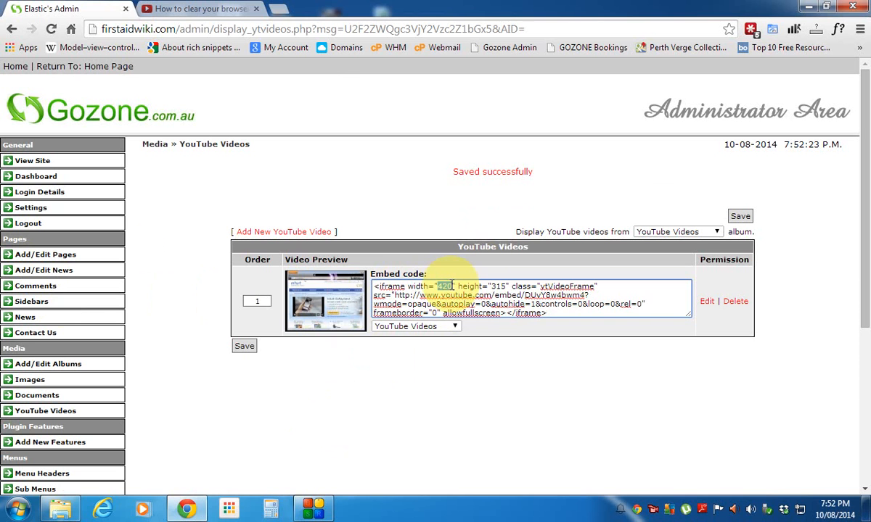
pyautogui.moveTo(452, 285); pyautogui.dragTo(508, 288)
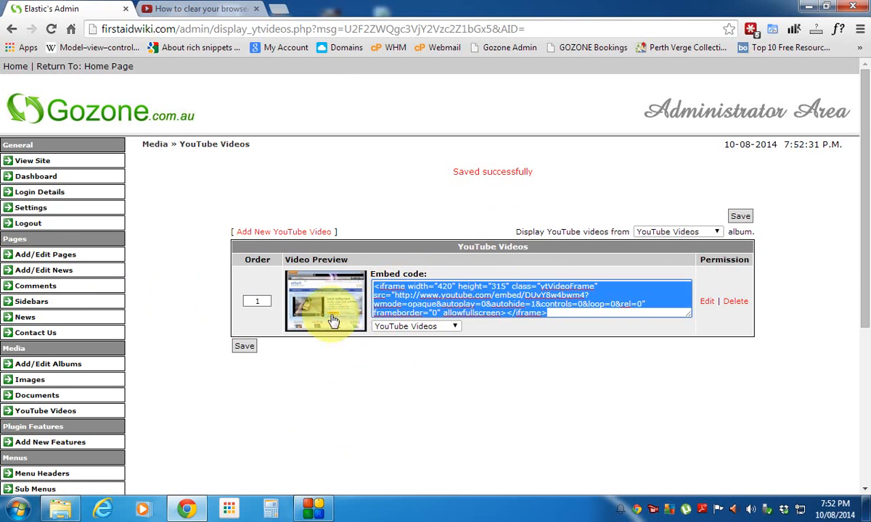
# Open the Home Page for advanced editing and go to its Page Content section
pyautogui.click(45, 258)
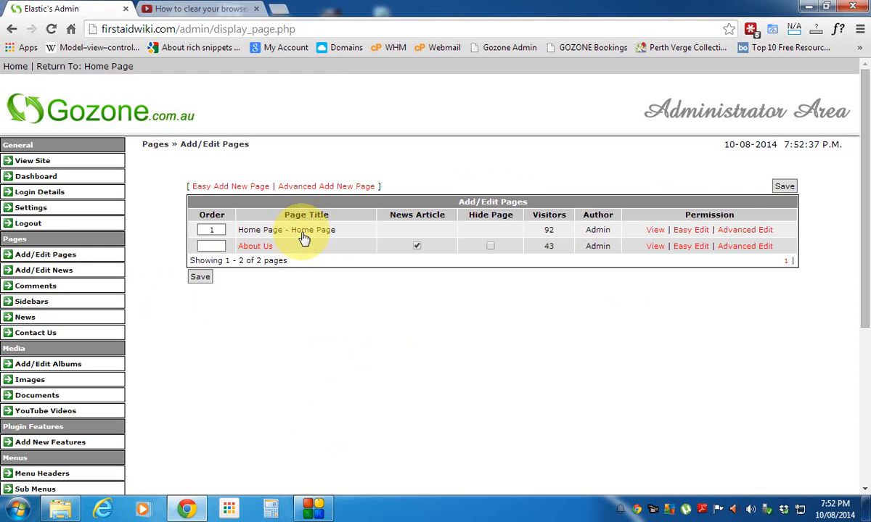
pyautogui.click(747, 231)
pyautogui.scroll(-3, 690, 331)
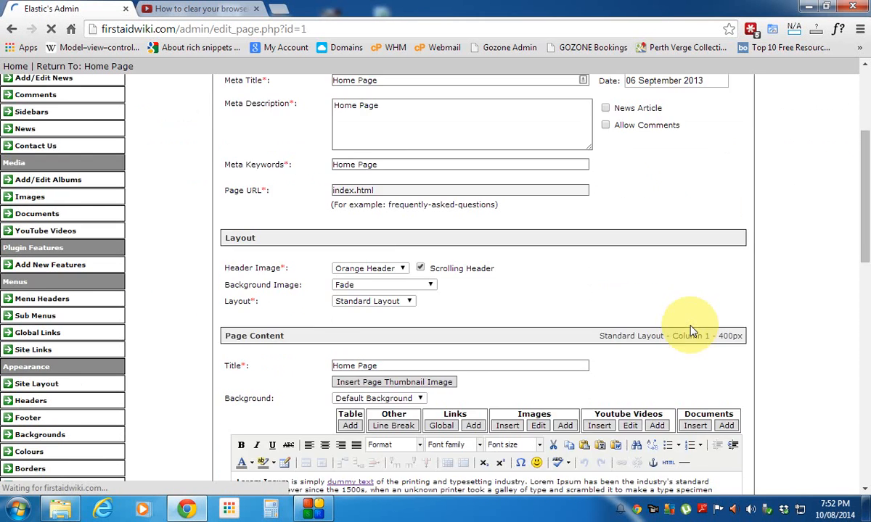
pyautogui.scroll(-3, 690, 331)
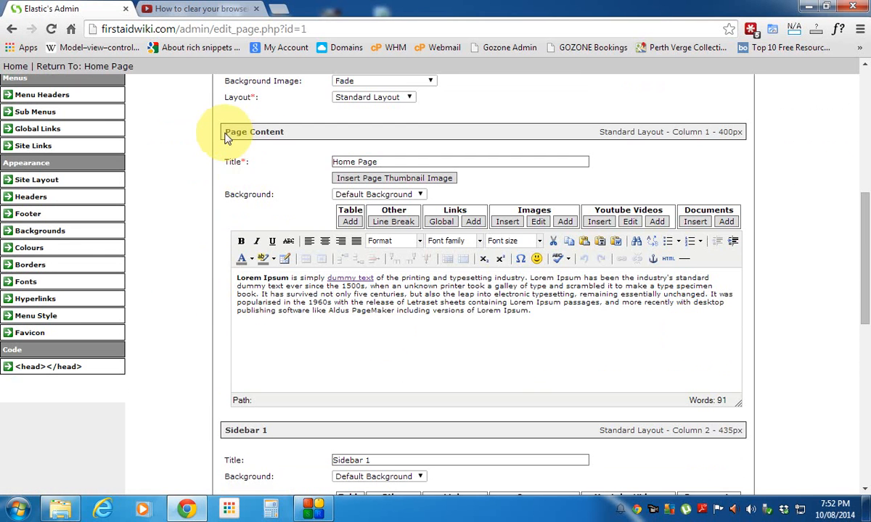
pyautogui.moveTo(225, 132); pyautogui.dragTo(301, 132)
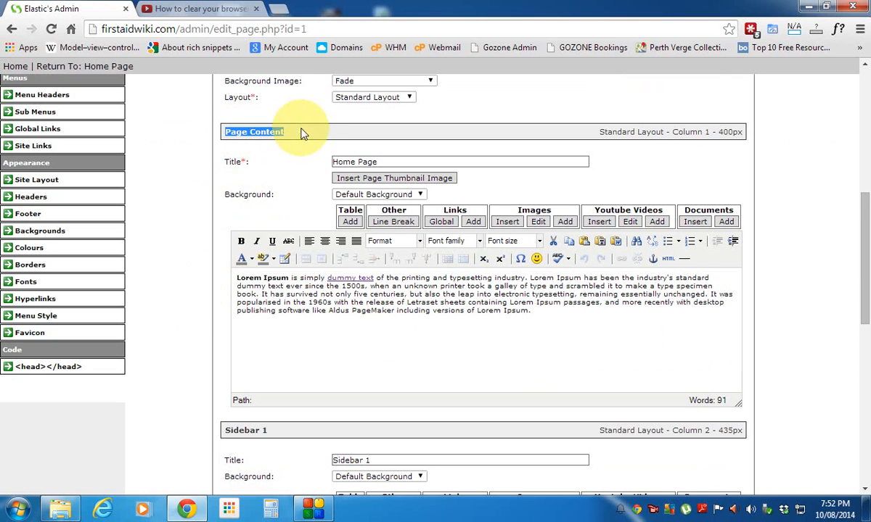
# Add an empty line above the Lorem Ipsum text and insert the cache video from the YouTube Videos album there
pyautogui.click(236, 276)
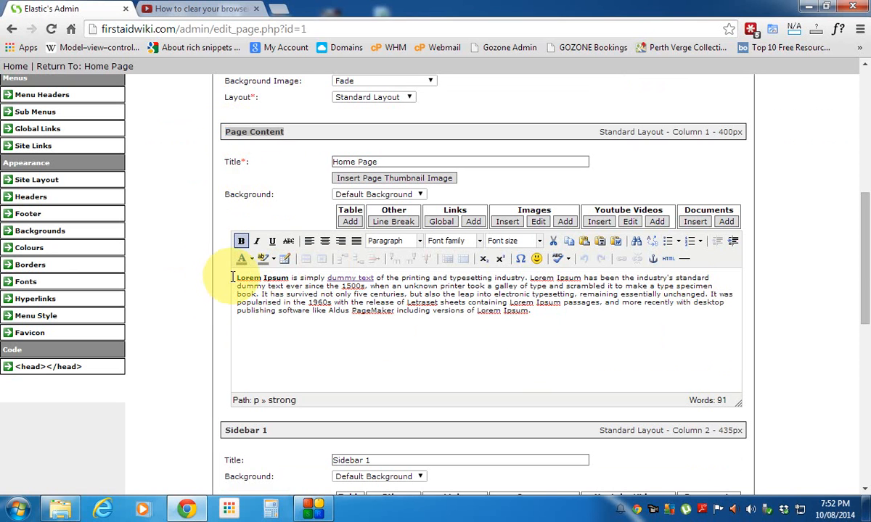
pyautogui.press('Return')
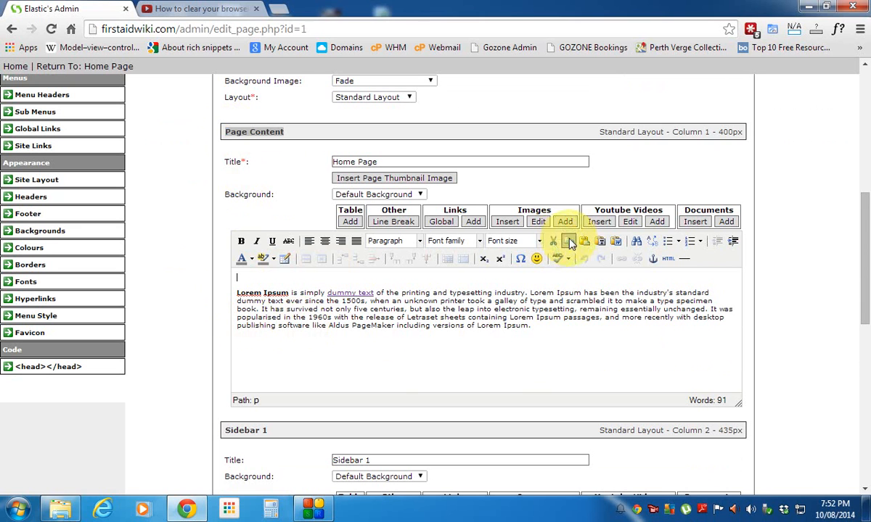
pyautogui.moveTo(594, 210); pyautogui.dragTo(664, 210)
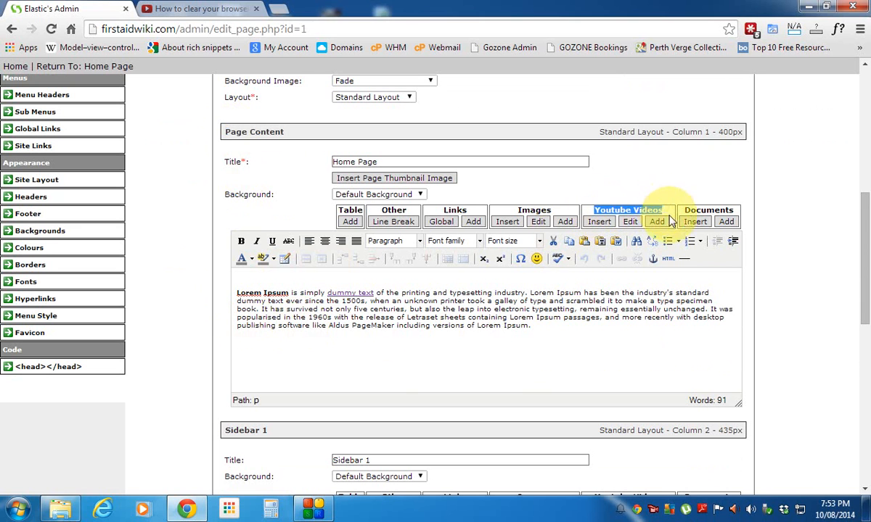
pyautogui.click(607, 223)
pyautogui.click(606, 238)
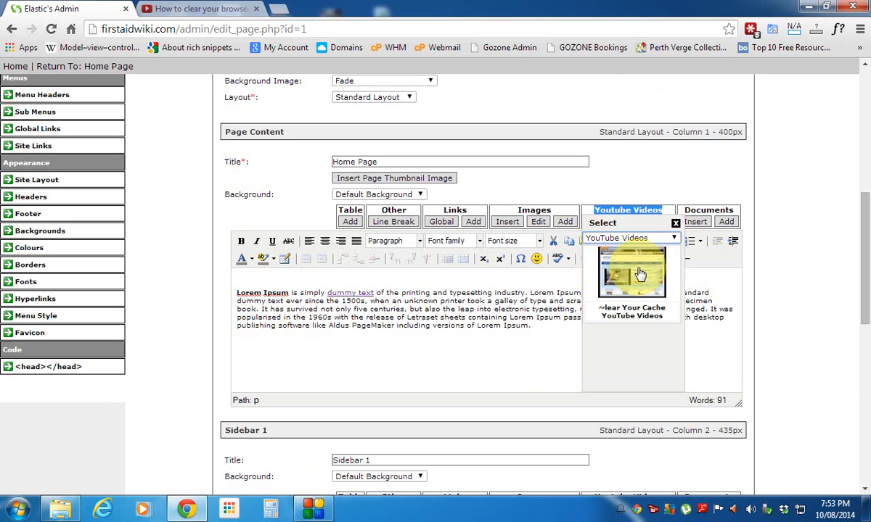
pyautogui.click(641, 274)
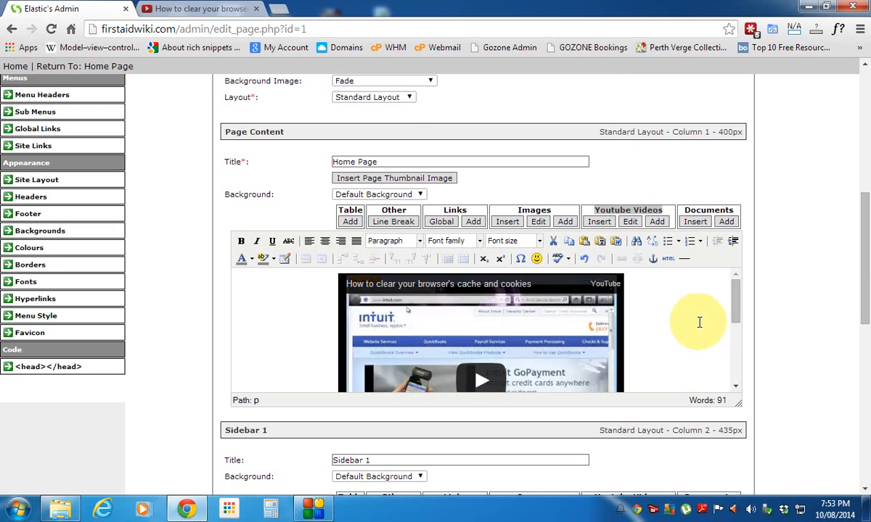
# Remove the blank line between the inserted video and the Lorem Ipsum text
pyautogui.scroll(-5, 695, 322)
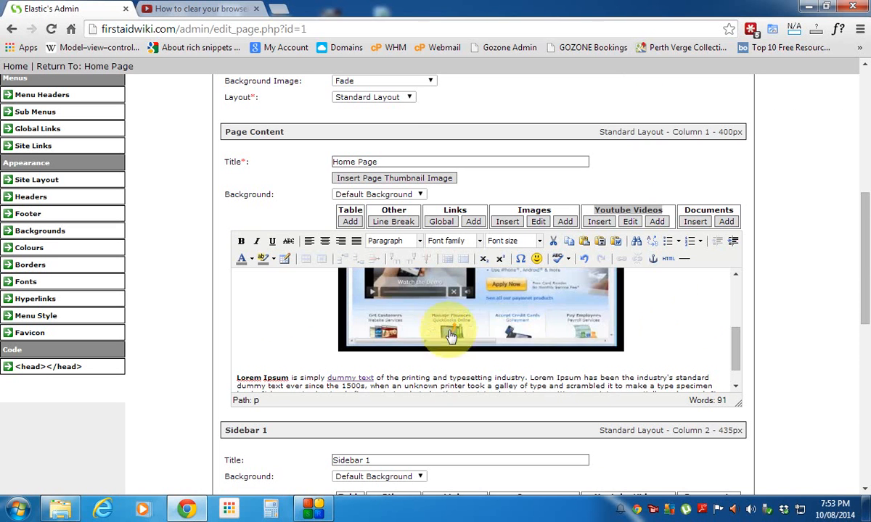
pyautogui.press('Delete')
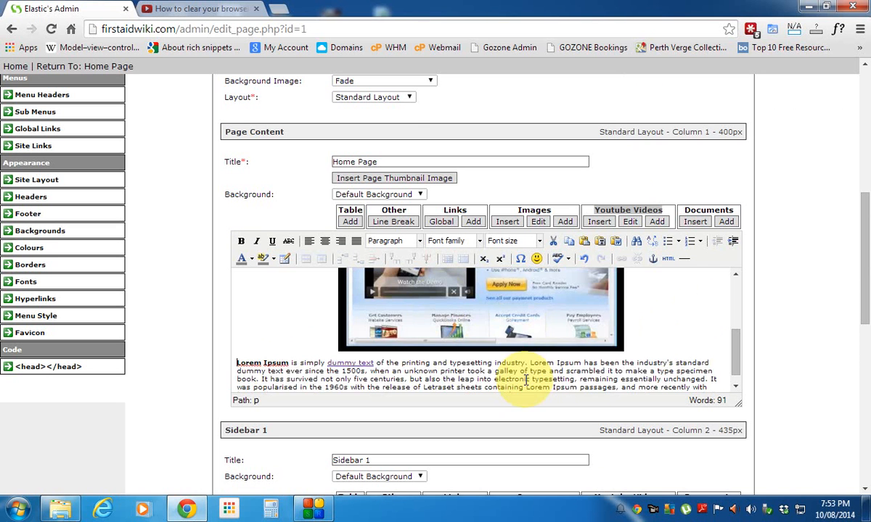
pyautogui.scroll(5, 514, 353)
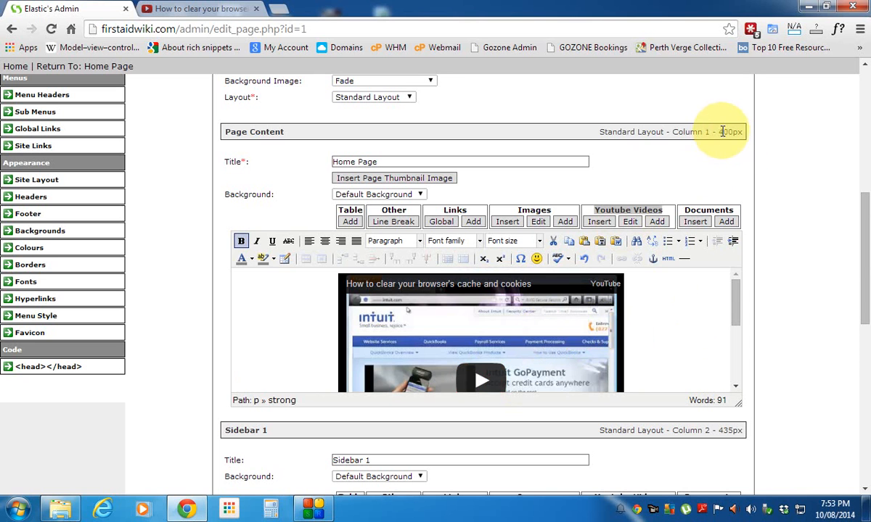
# Highlight the Page Content column's layout and width label, then save the Home Page and view it on the site
pyautogui.moveTo(600, 131); pyautogui.dragTo(741, 132)
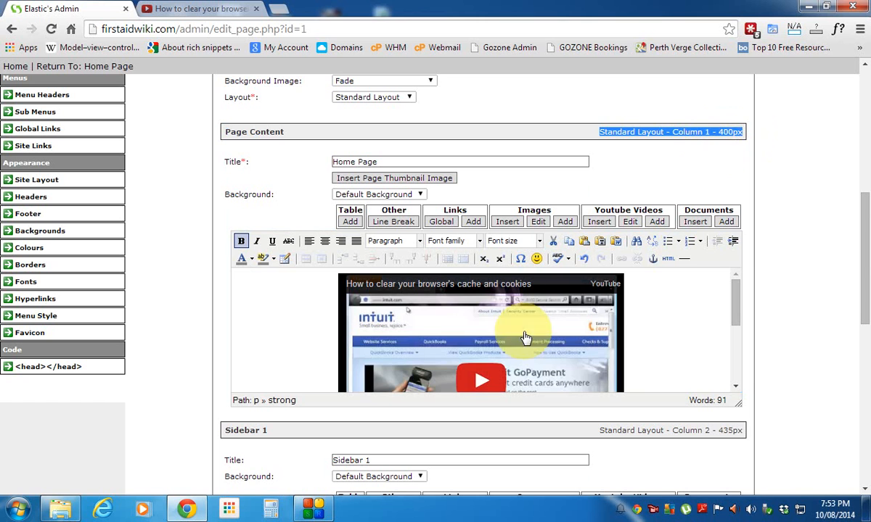
pyautogui.scroll(6, 724, 292)
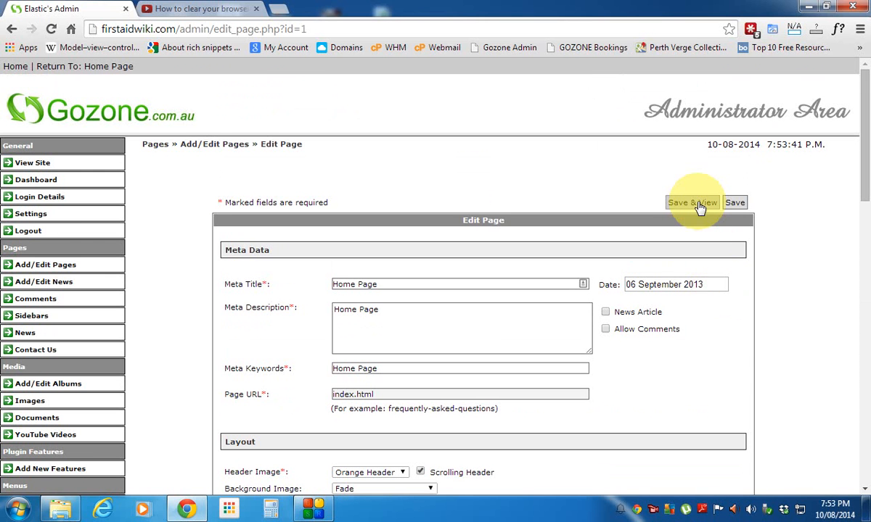
pyautogui.click(693, 203)
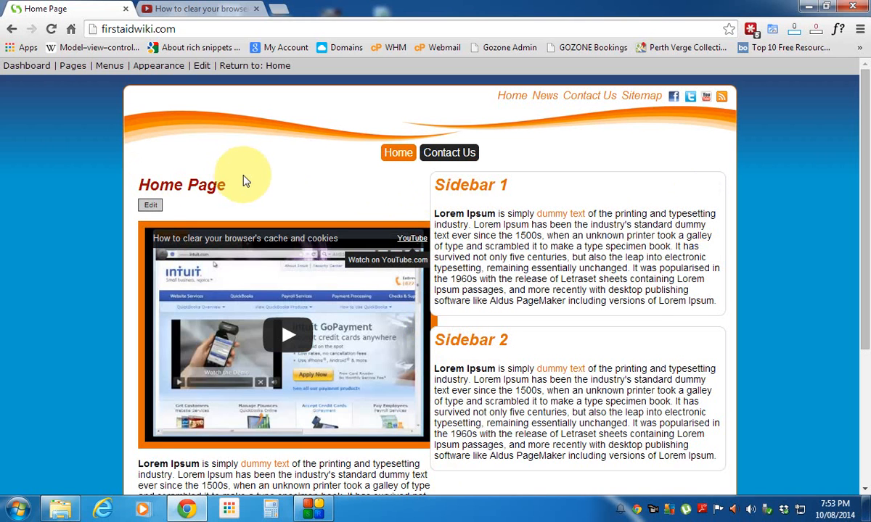
# Reopen the Home Page for editing and select the embedded video in the Page Content editor
pyautogui.click(151, 206)
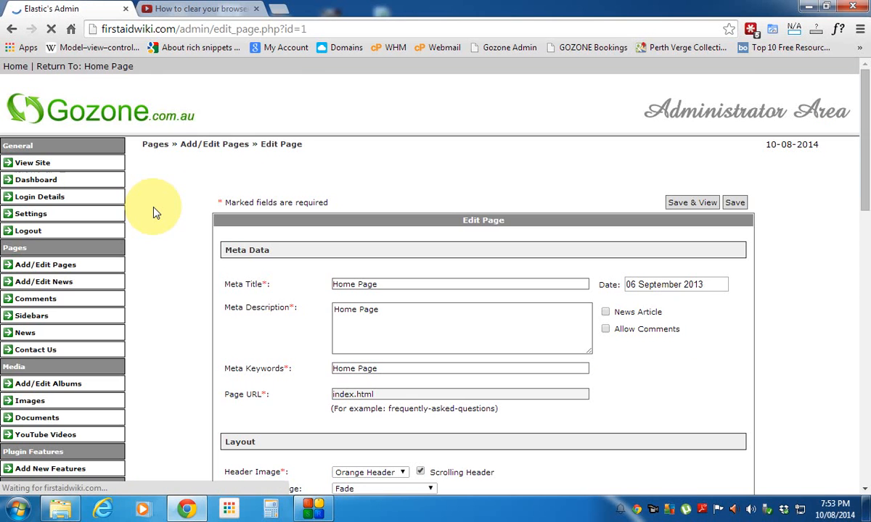
pyautogui.scroll(-3, 272, 214)
pyautogui.scroll(-3, 272, 214)
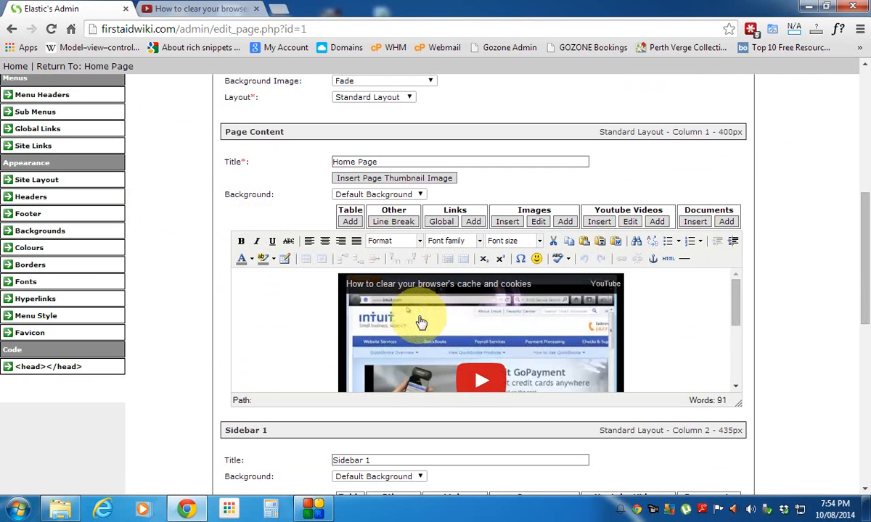
pyautogui.scroll(-1, 789, 291)
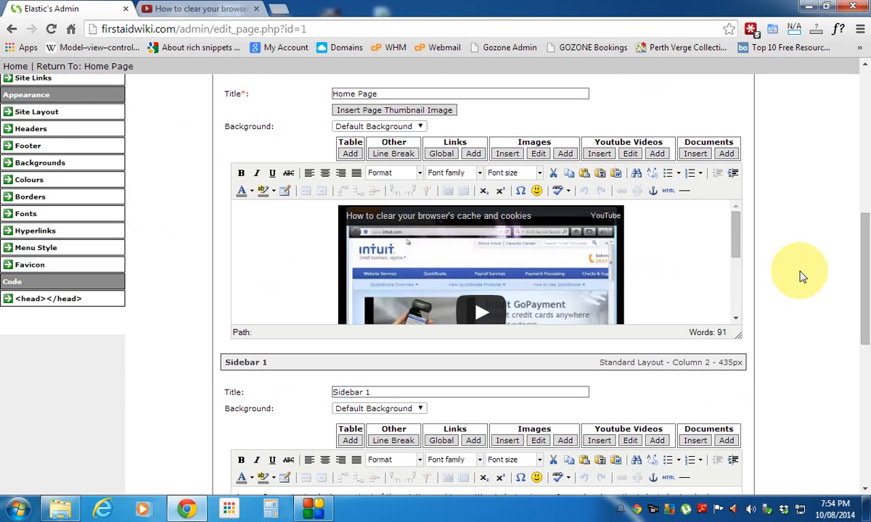
pyautogui.click(636, 257)
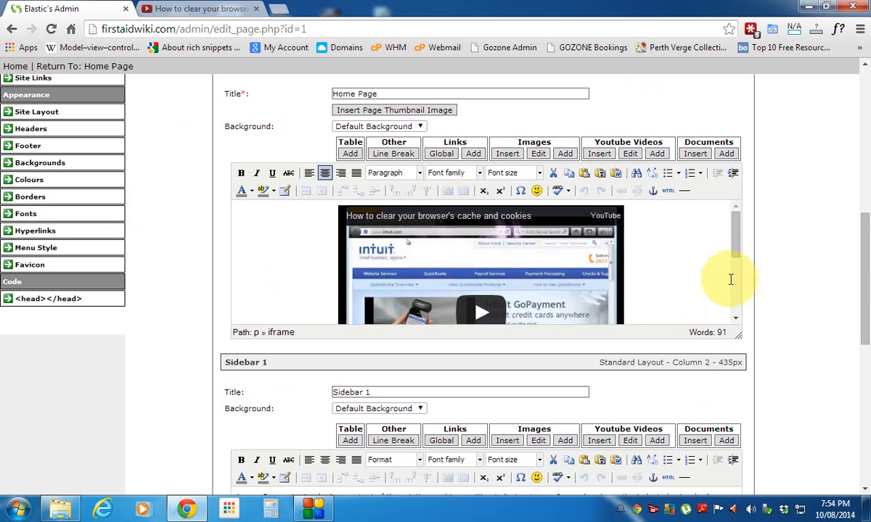
pyautogui.scroll(-1, 706, 272)
pyautogui.scroll(-1, 706, 272)
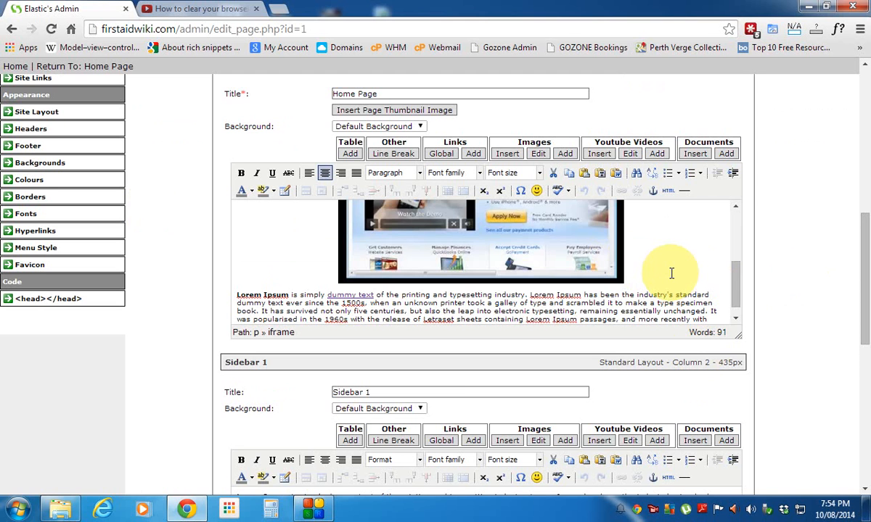
pyautogui.hotkey('shift', 'Left')
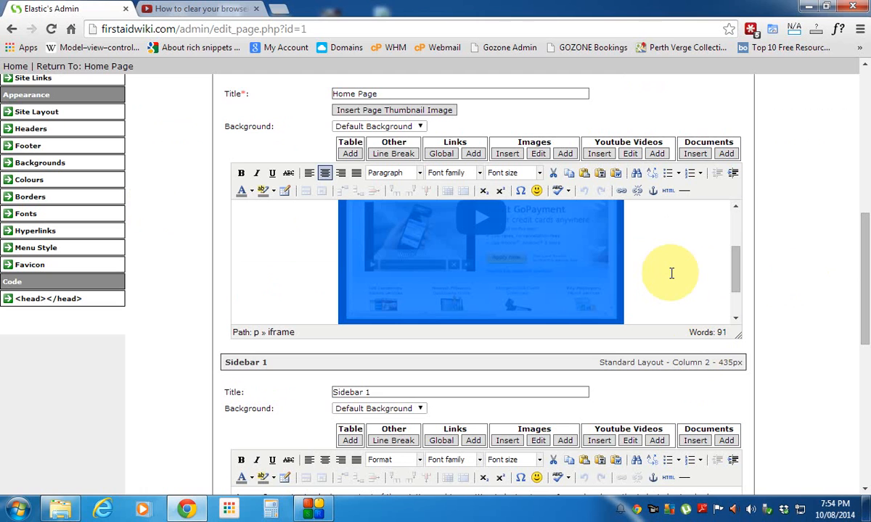
# Set the selected YouTube video's width to 380 px and apply the change
pyautogui.click(631, 154)
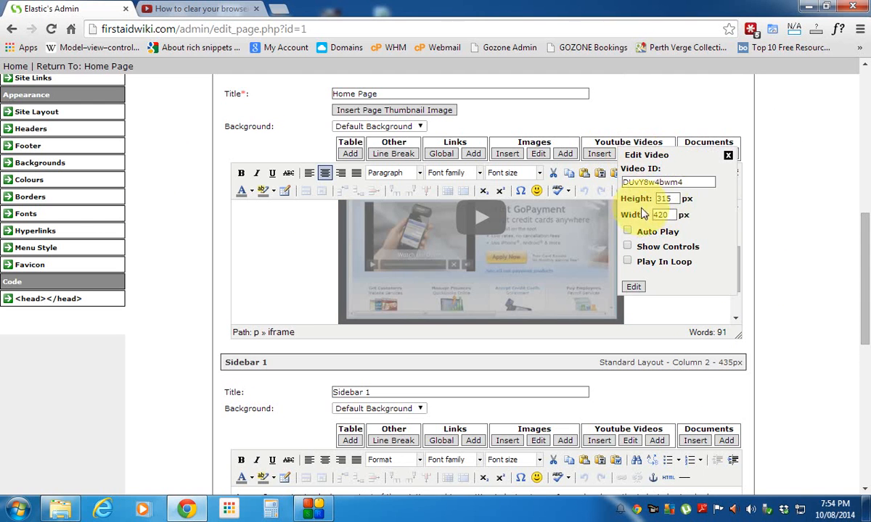
pyautogui.click(686, 182)
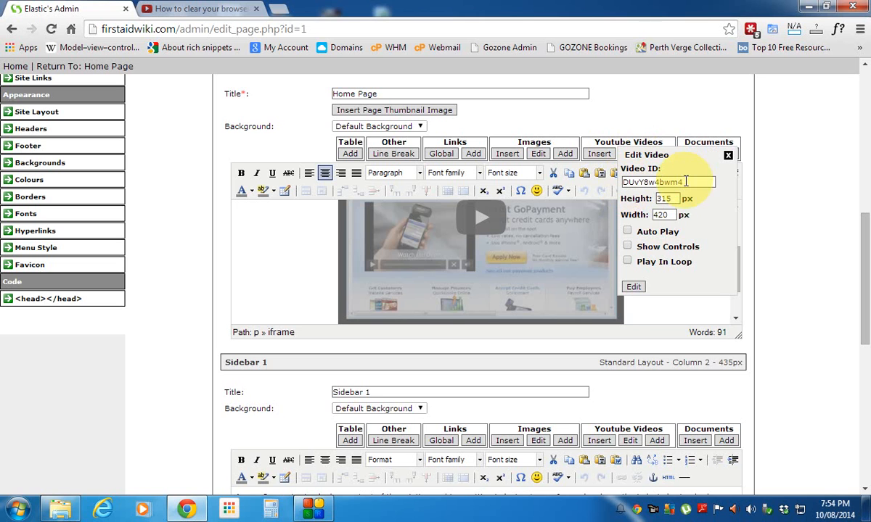
pyautogui.click(664, 215)
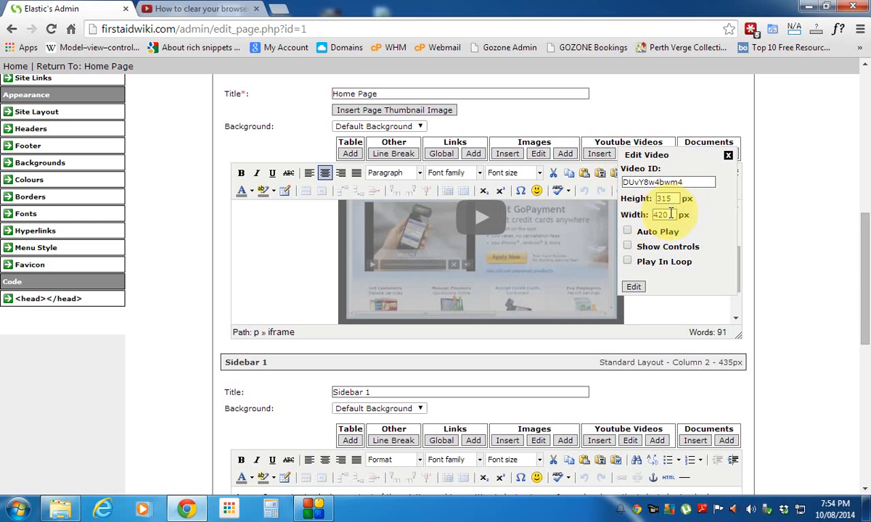
pyautogui.scroll(2, 794, 171)
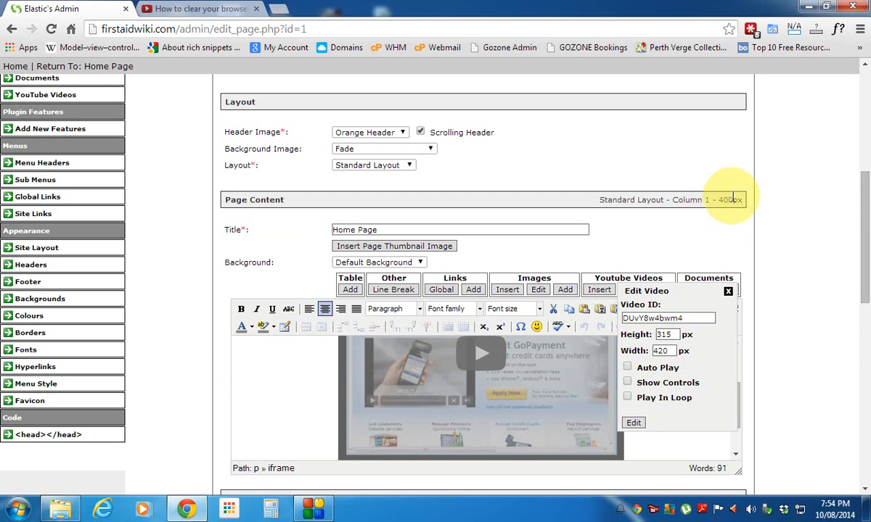
pyautogui.moveTo(672, 352); pyautogui.dragTo(643, 351)
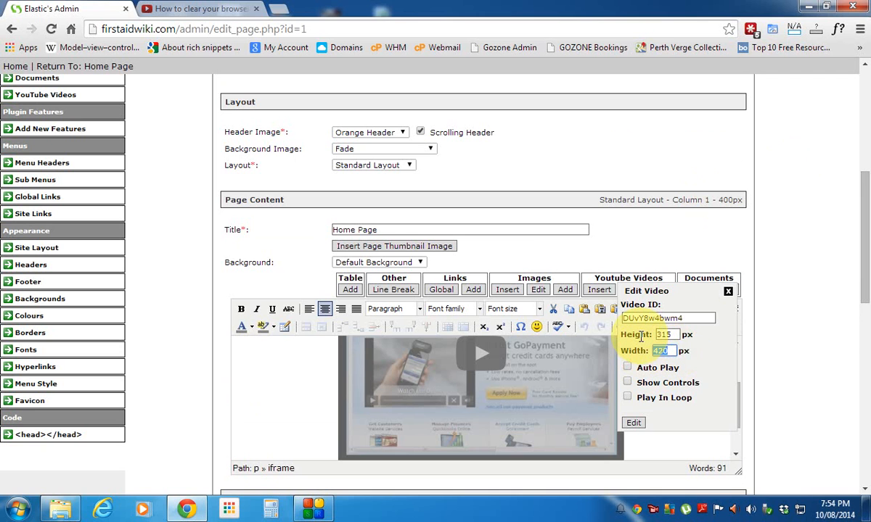
pyautogui.write('380')
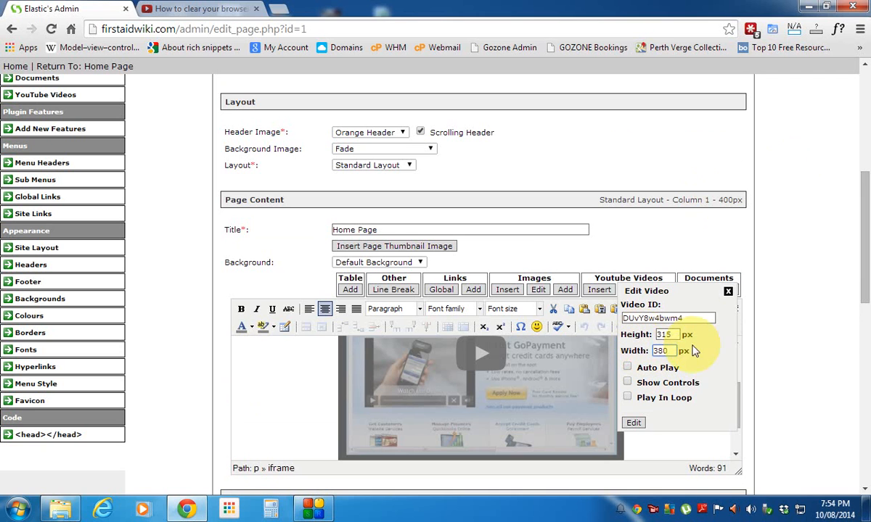
pyautogui.click(672, 334)
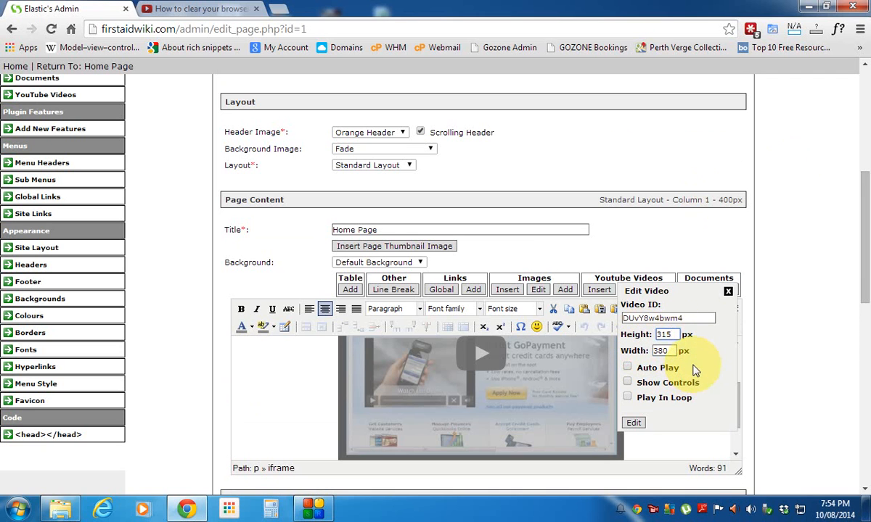
pyautogui.click(634, 425)
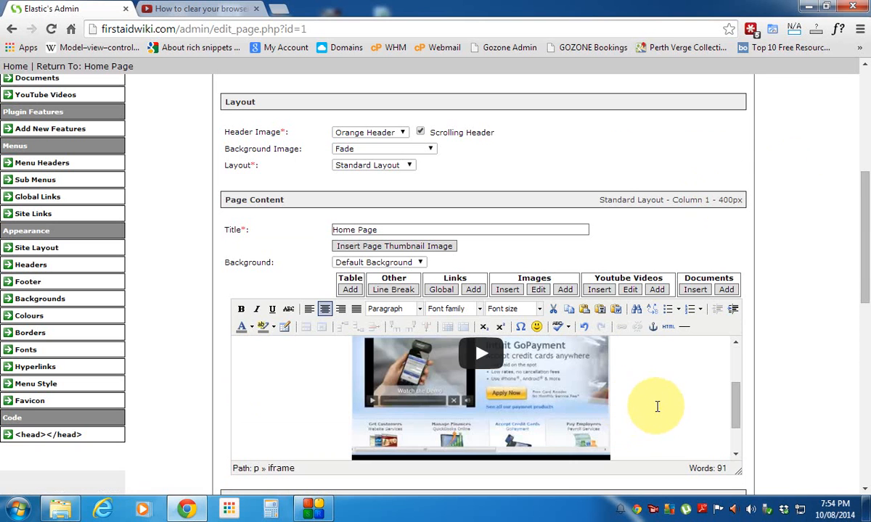
# Save the Home Page and view the resized video on the site
pyautogui.scroll(-2, 544, 399)
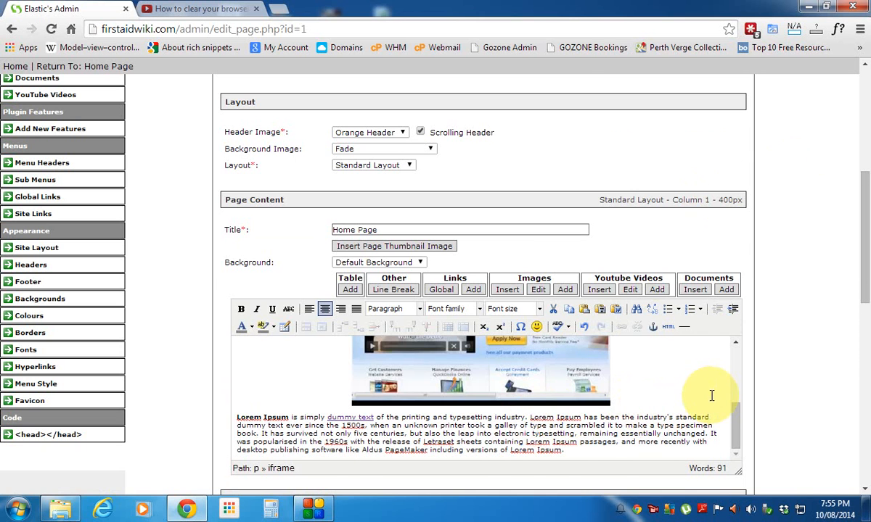
pyautogui.scroll(1, 786, 370)
pyautogui.scroll(4, 787, 370)
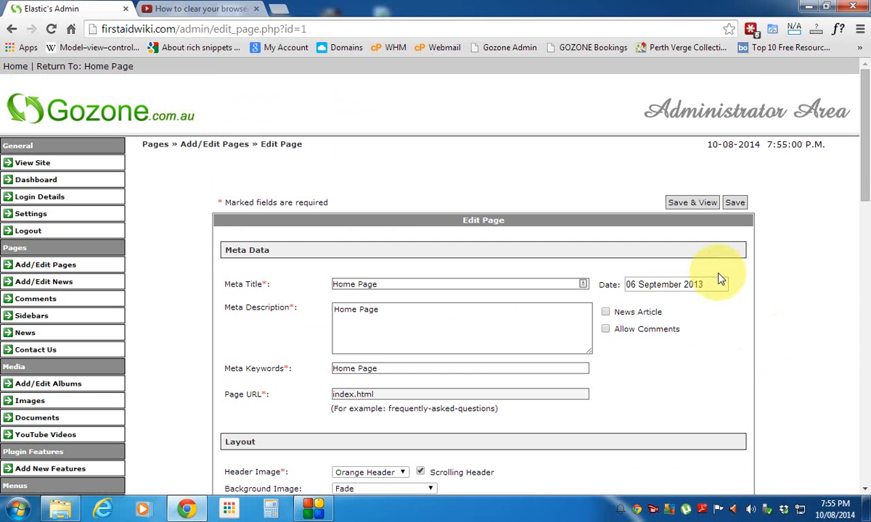
pyautogui.click(701, 205)
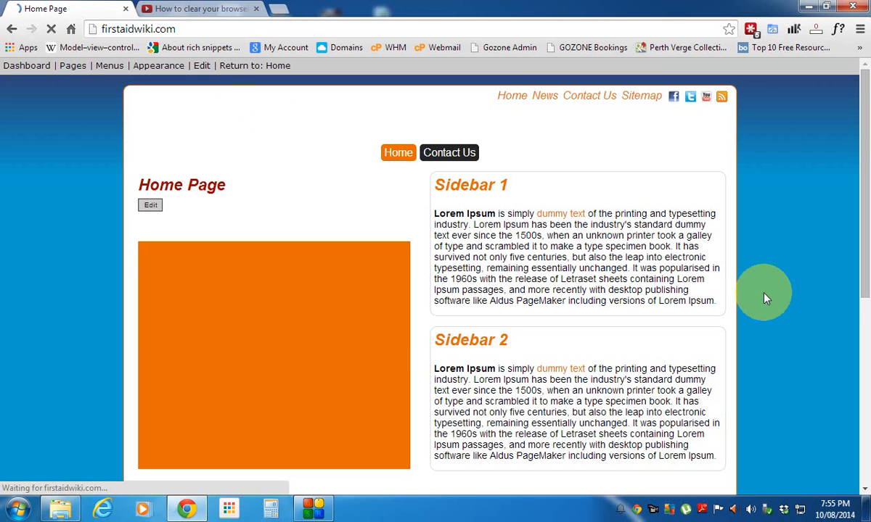
pyautogui.scroll(-1, 396, 345)
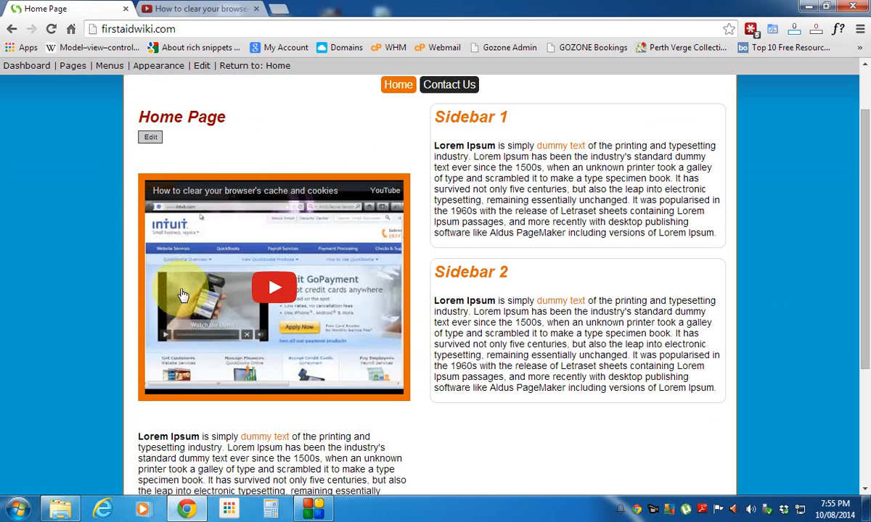
# Reopen the Home Page for editing and remove the blank line above the embedded video
pyautogui.click(151, 140)
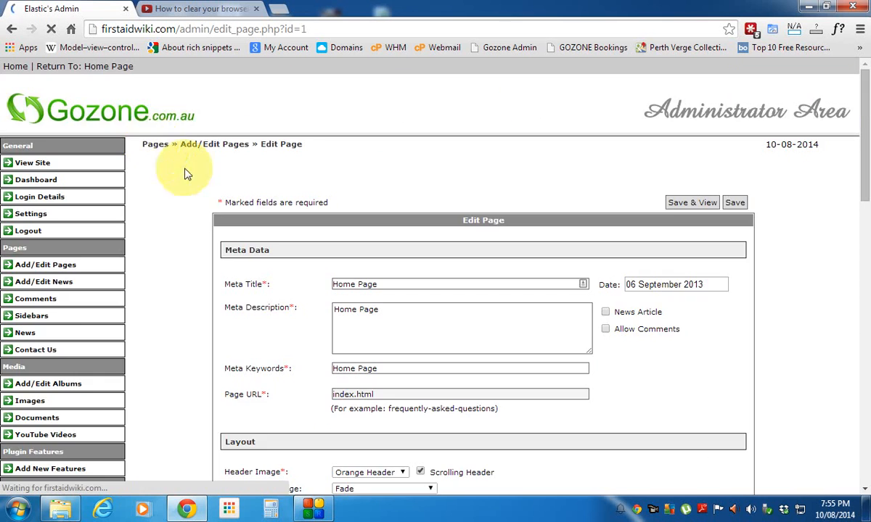
pyautogui.scroll(-6, 777, 320)
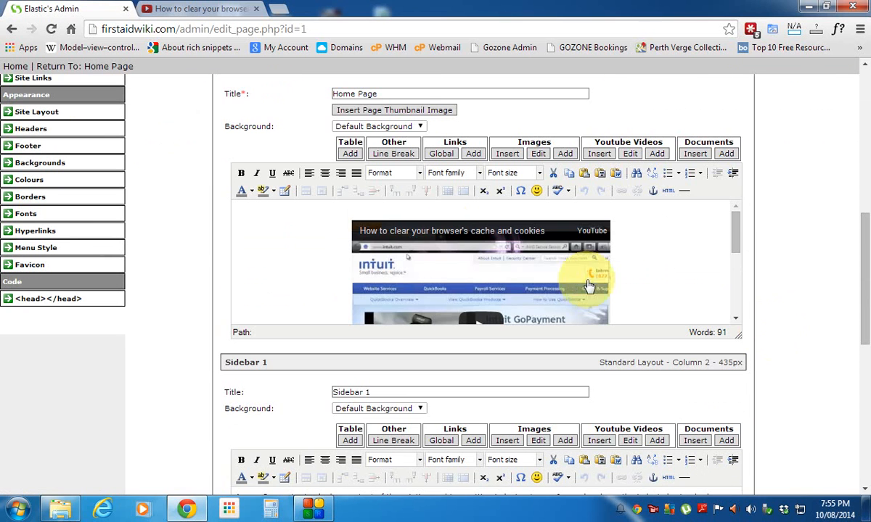
pyautogui.click(437, 209)
pyautogui.press('Delete')
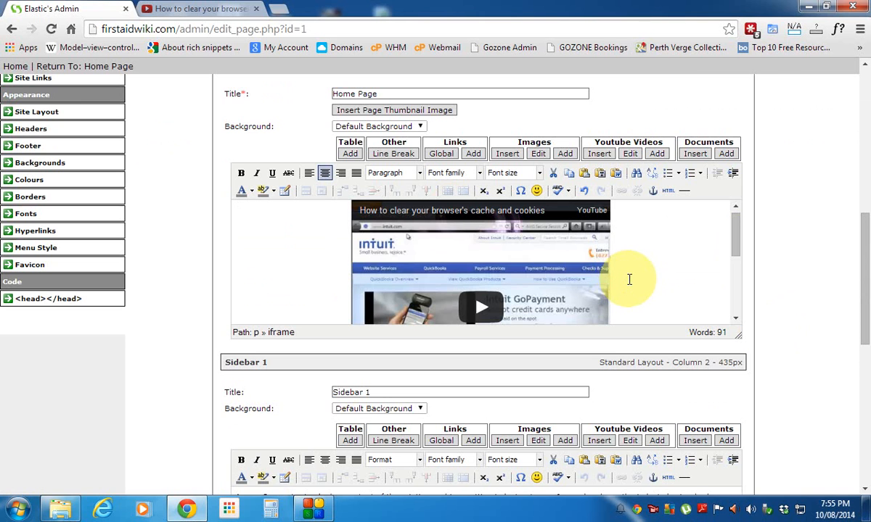
# Check the embedded video's size and playback options in its settings and reapply them without changes
pyautogui.hotkey('ctrl', 'a')
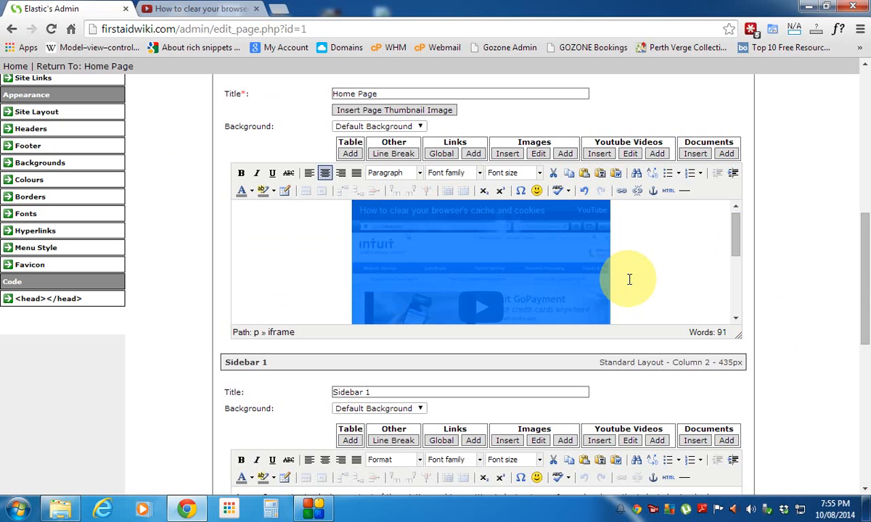
pyautogui.click(630, 154)
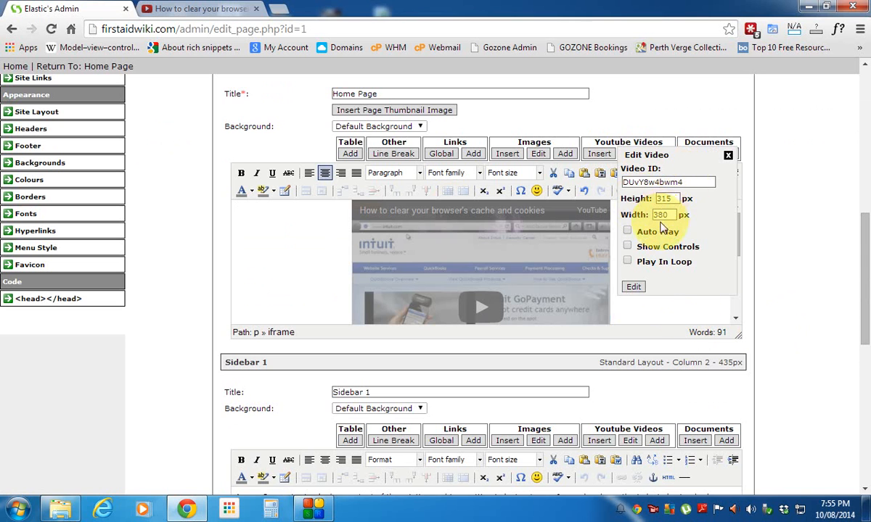
pyautogui.click(633, 286)
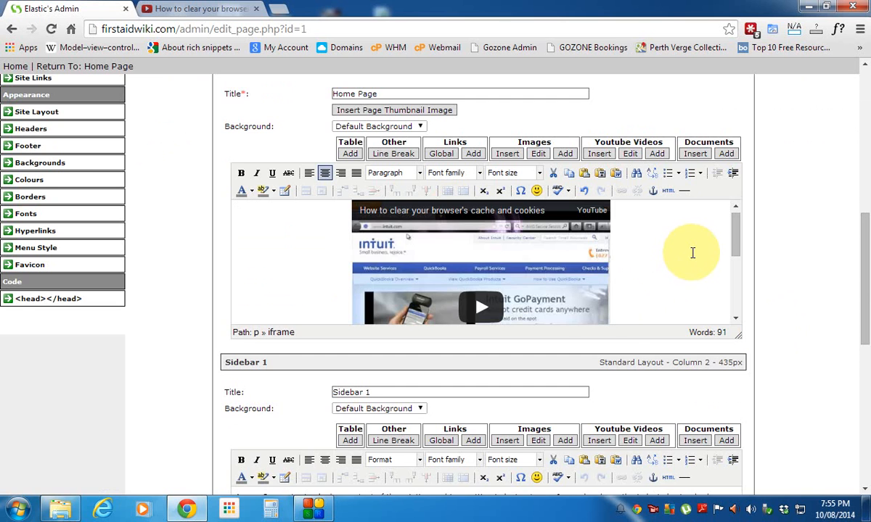
# Save the Home Page and play the embedded video on the site
pyautogui.scroll(7, 689, 240)
pyautogui.click(691, 203)
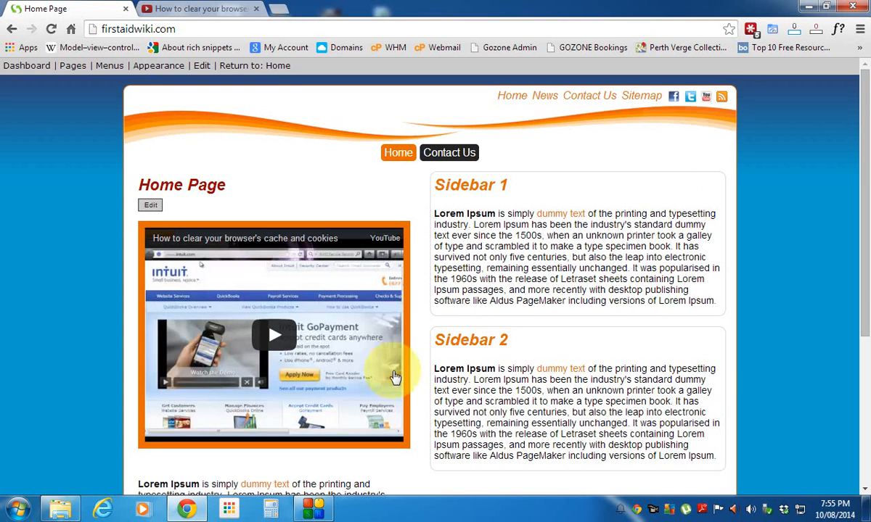
pyautogui.click(275, 341)
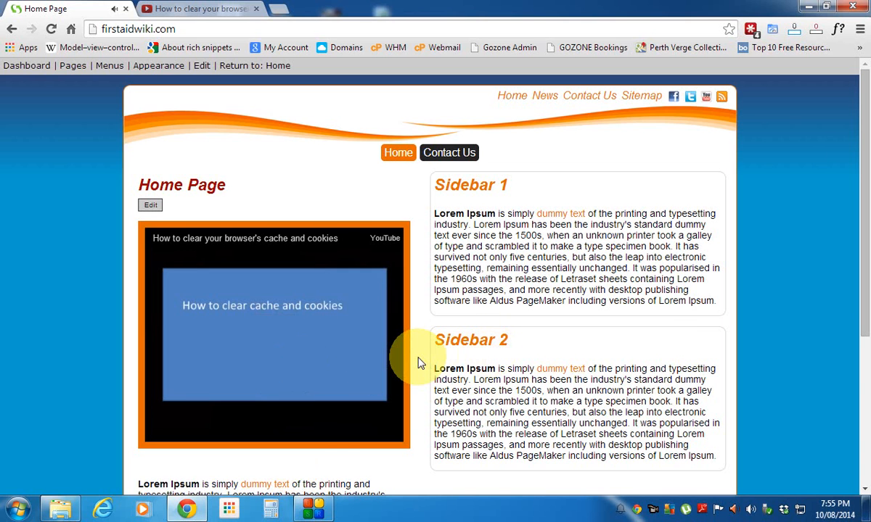
pyautogui.scroll(-1, 417, 363)
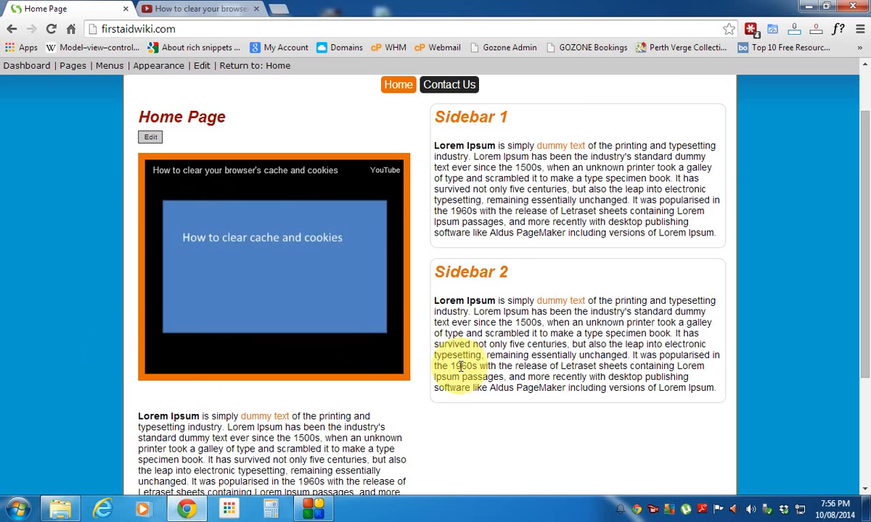
pyautogui.scroll(2, 461, 366)
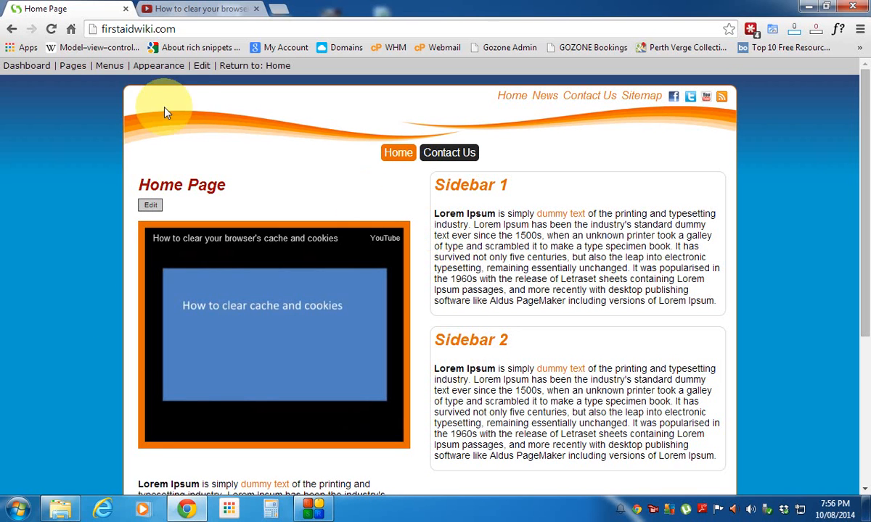
# Open the site's appearance colour settings and find the YouTube Videos section
pyautogui.moveTo(151, 67)
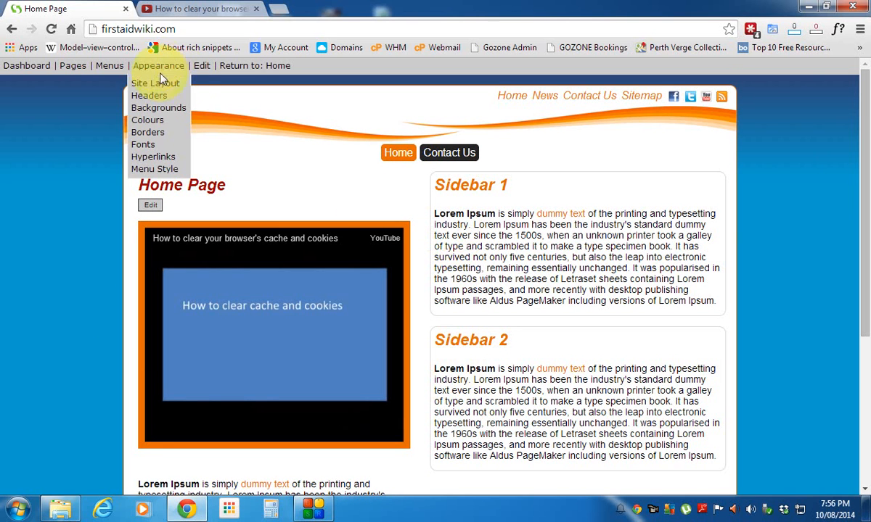
pyautogui.click(147, 123)
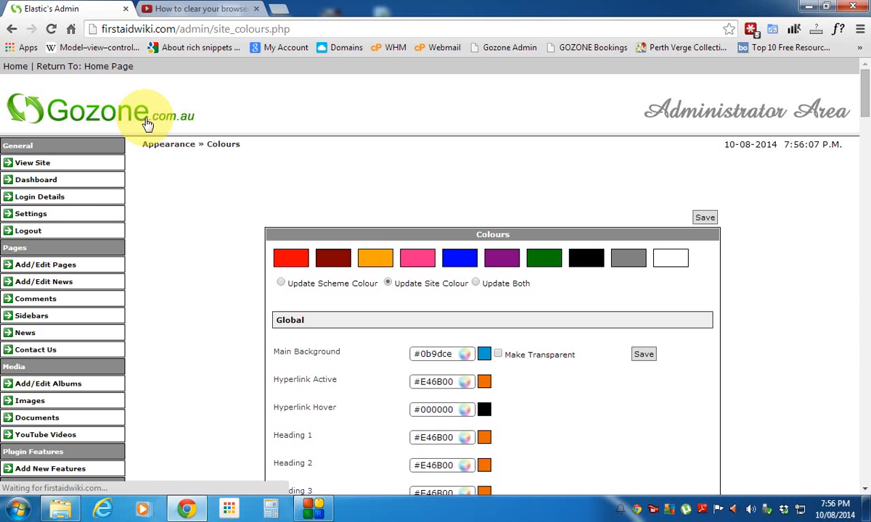
pyautogui.scroll(-3, 263, 165)
pyautogui.scroll(-15, 258, 175)
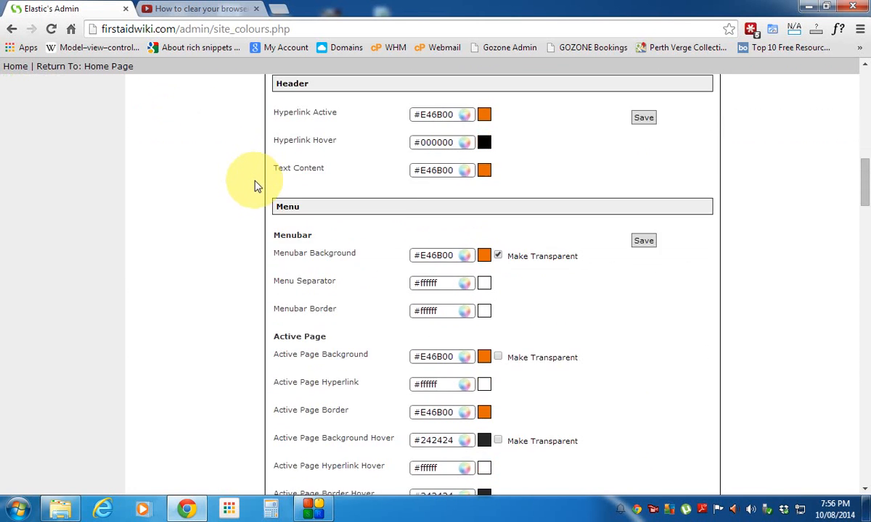
pyautogui.scroll(-15, 255, 190)
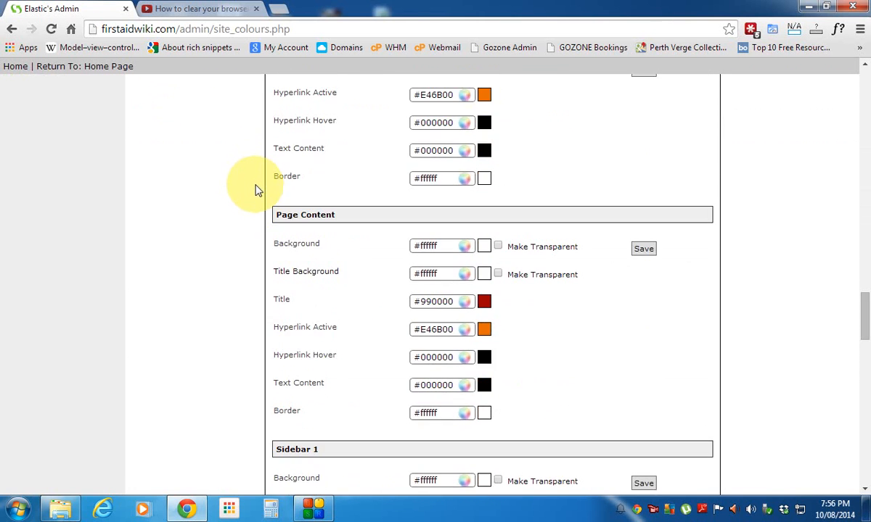
pyautogui.scroll(-15, 257, 190)
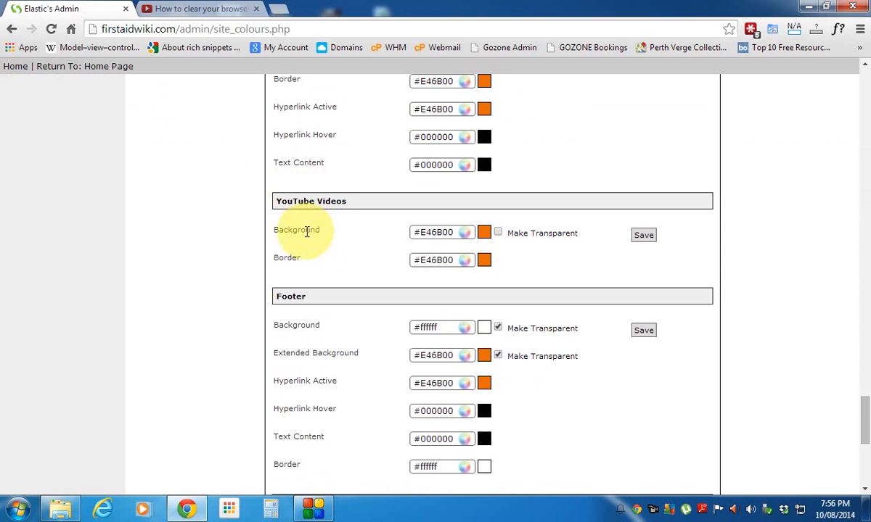
# Set the YouTube Videos background colour to #ffffff and its border to white, and save the colour settings
pyautogui.click(440, 232)
pyautogui.click(598, 256)
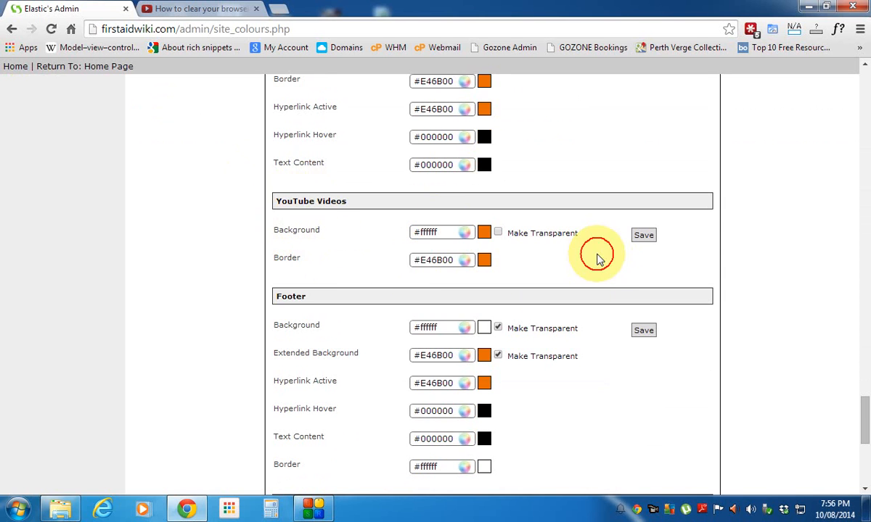
pyautogui.click(438, 261)
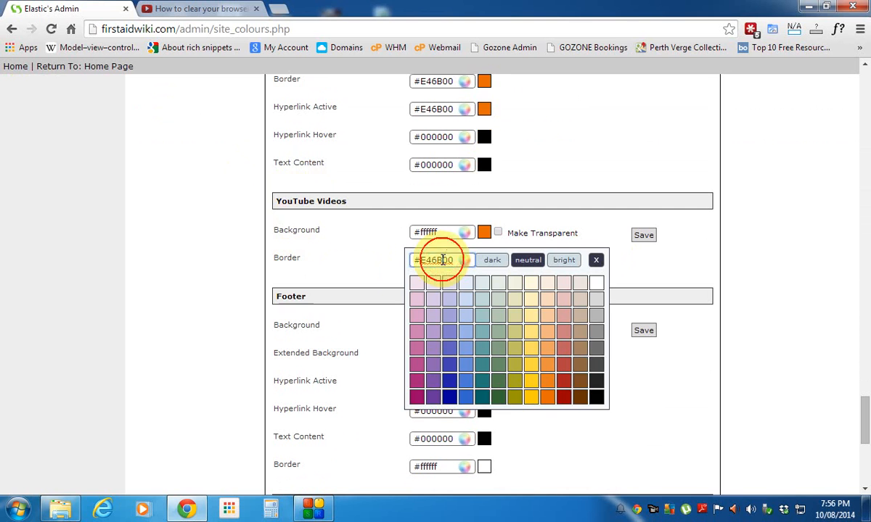
pyautogui.click(597, 366)
pyautogui.click(645, 332)
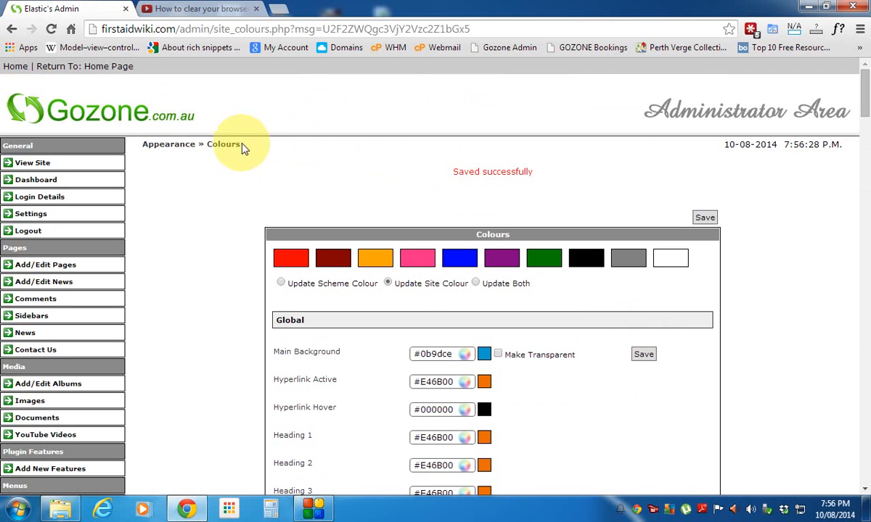
# Return to the Home Page and examine the embedded video's surround and its fit within the page column
pyautogui.click(109, 67)
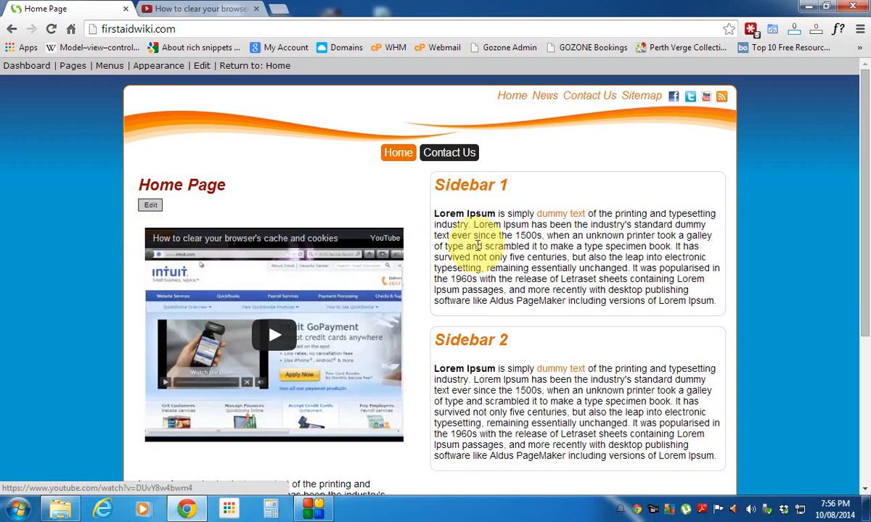
pyautogui.scroll(-1, 485, 243)
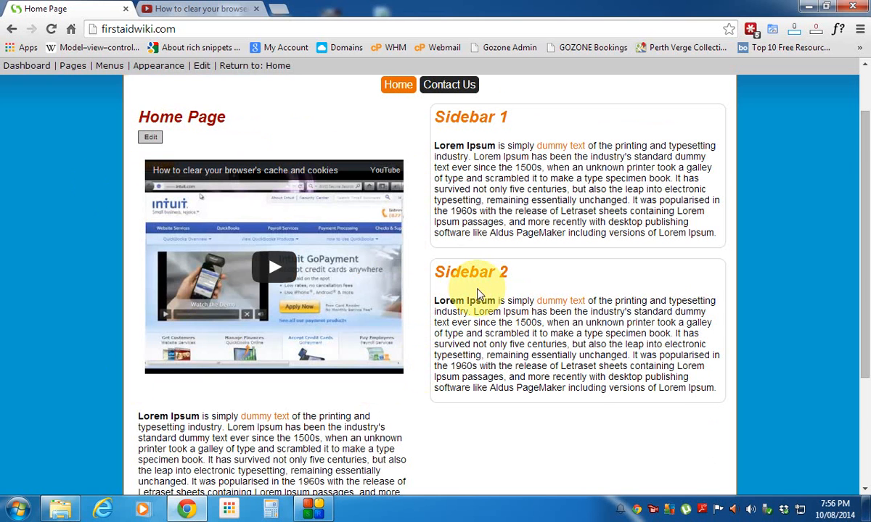
pyautogui.scroll(-1, 473, 278)
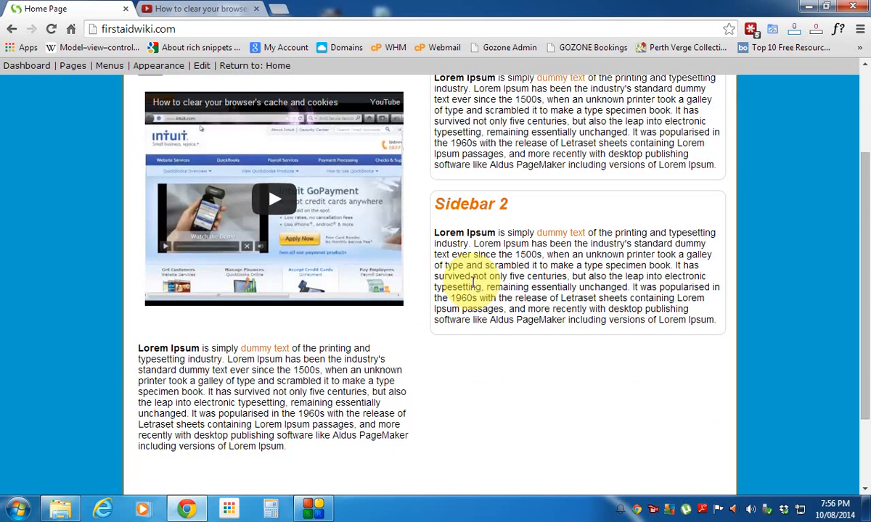
pyautogui.scroll(2, 473, 282)
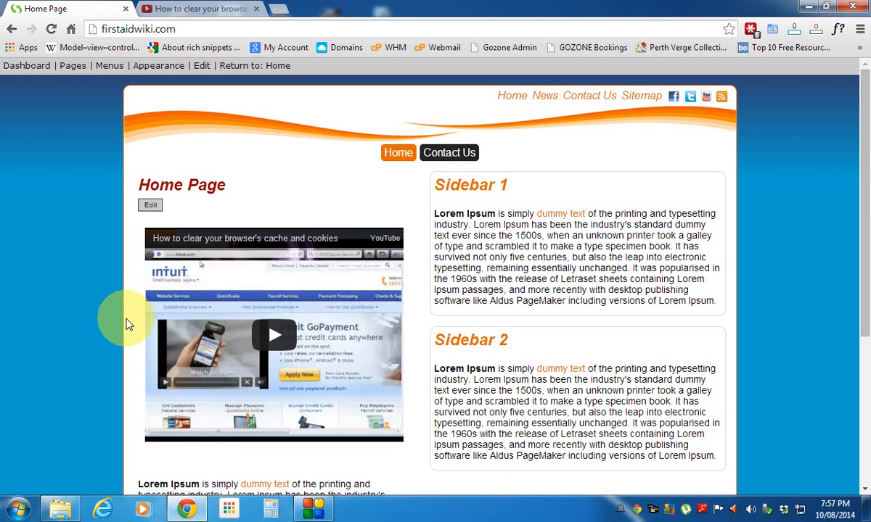
pyautogui.scroll(-1, 127, 324)
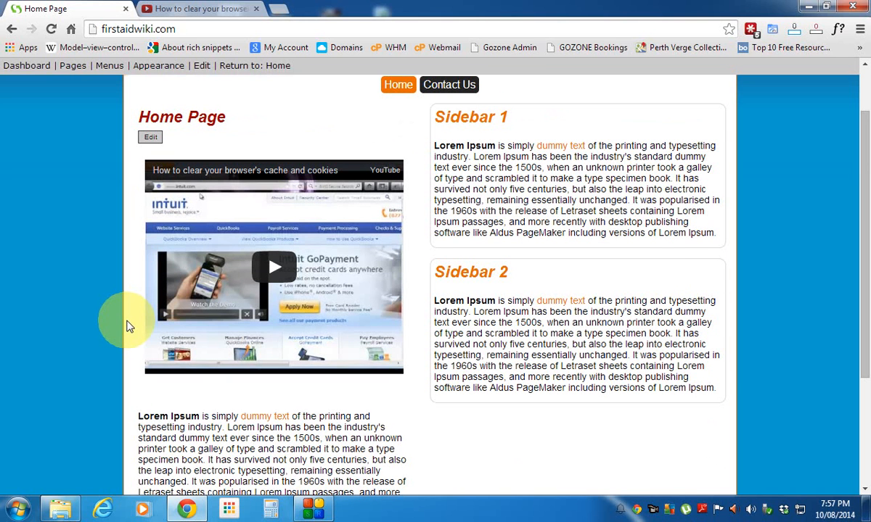